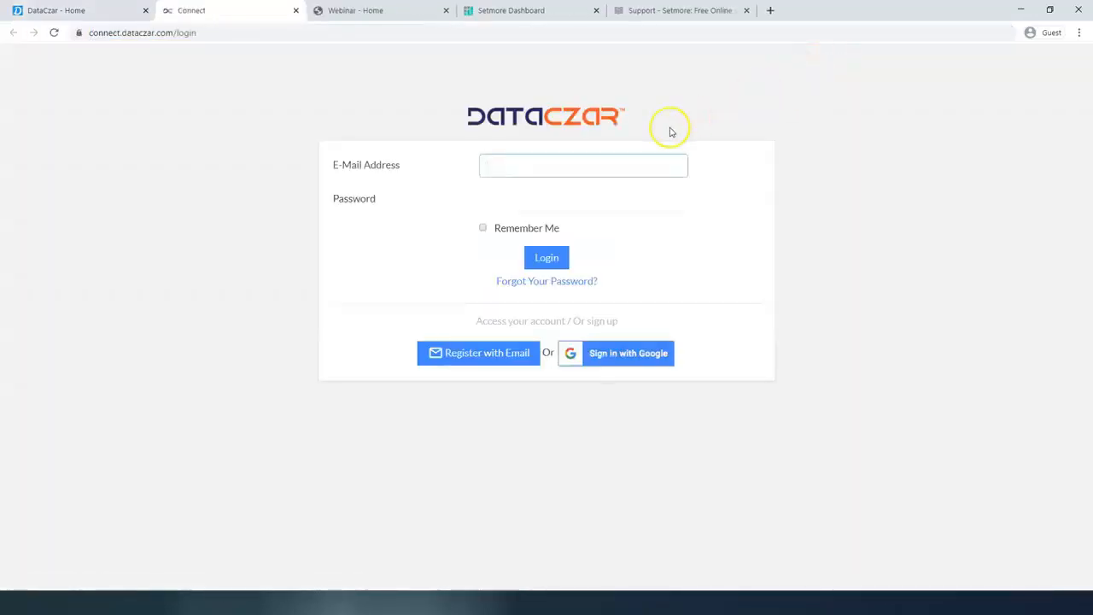
Log in to DataCzar Connect with the account's e-mail address and password
key("ctrl+v")
left_click(514, 205)
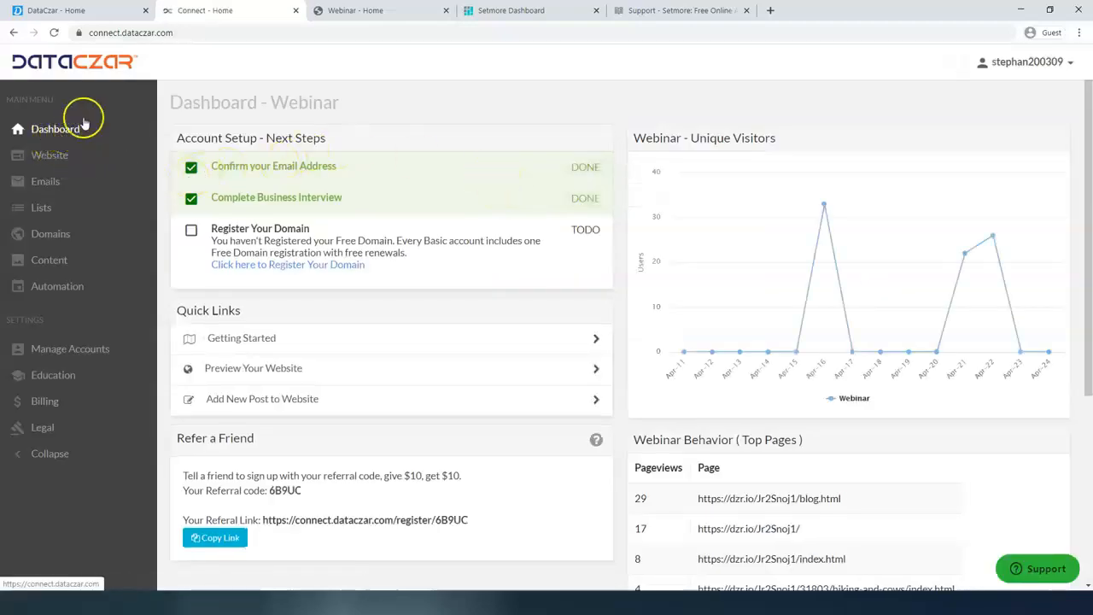
Close the DataCzar home page and show the Connect dashboard in full screen
left_click(82, 11)
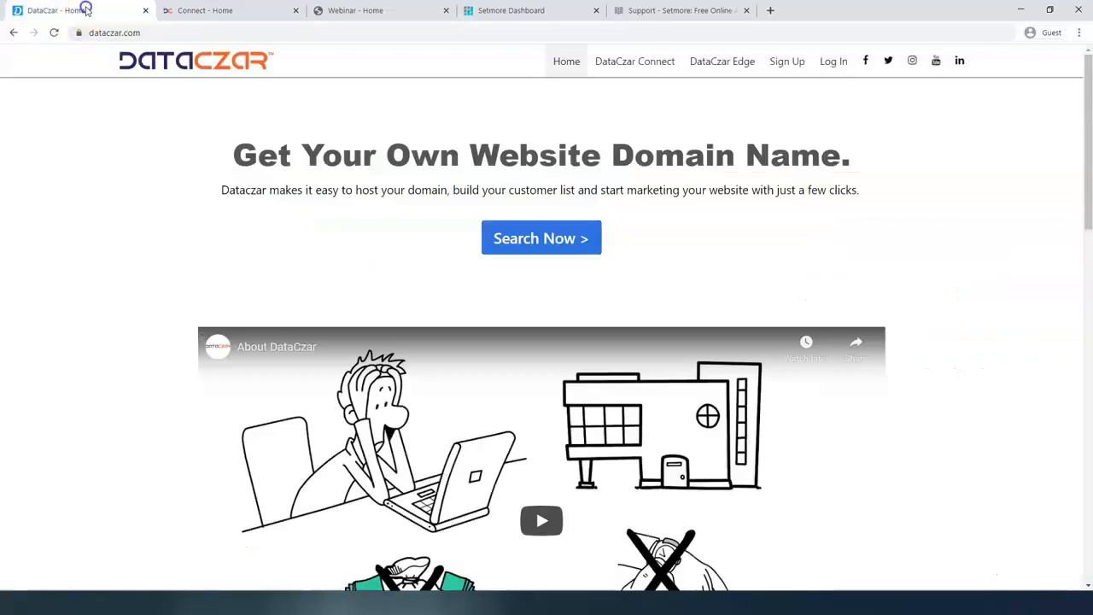
left_click(146, 11)
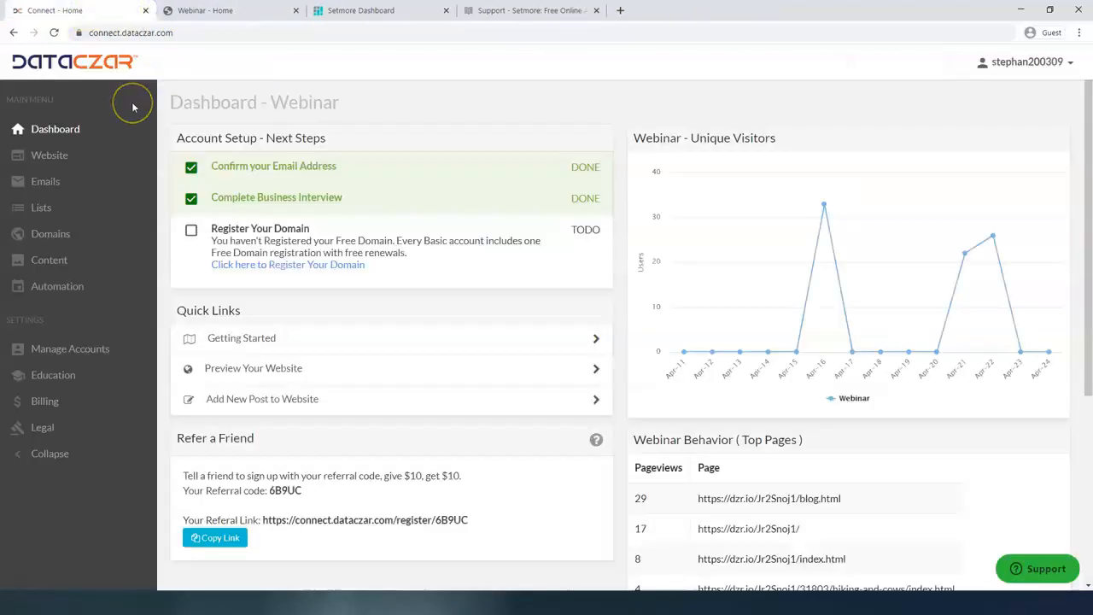
key("F11")
left_click(91, 77)
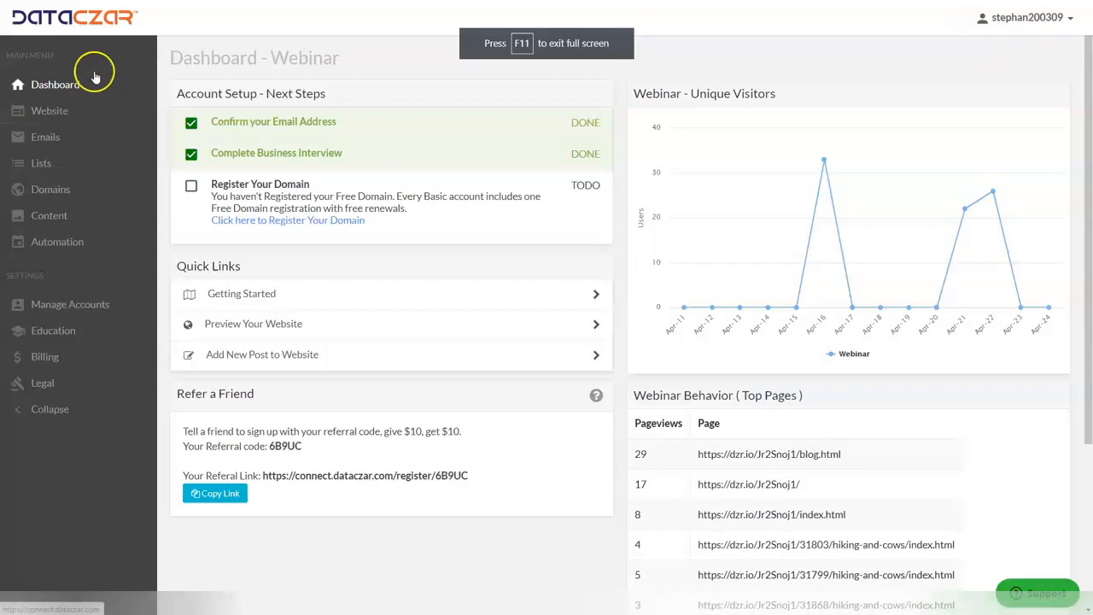
Open the Home - Index page of the Webinar website for editing
left_click(65, 111)
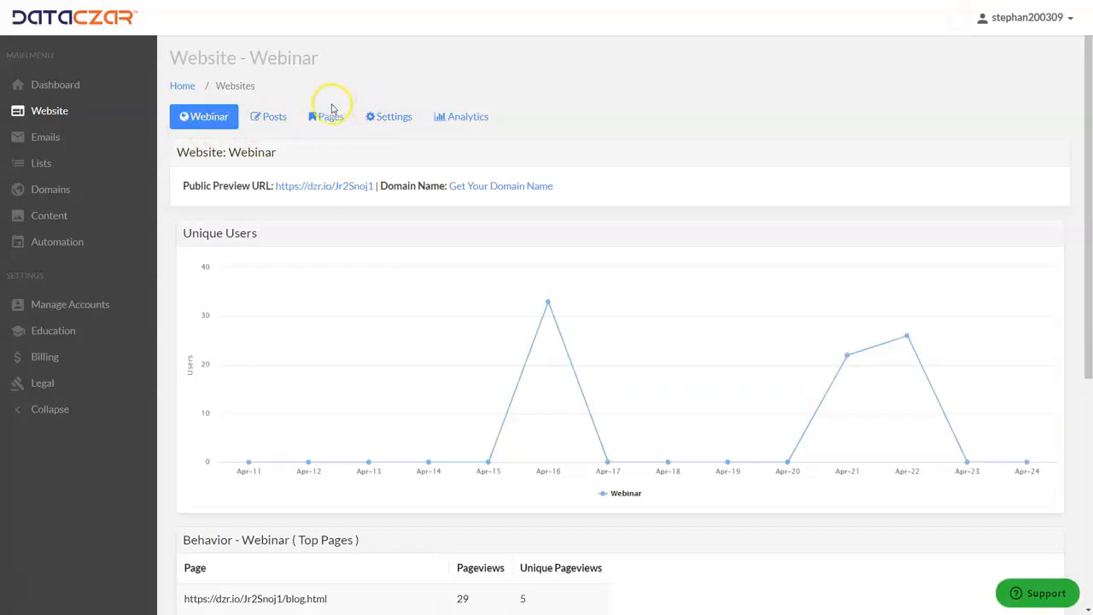
left_click(331, 122)
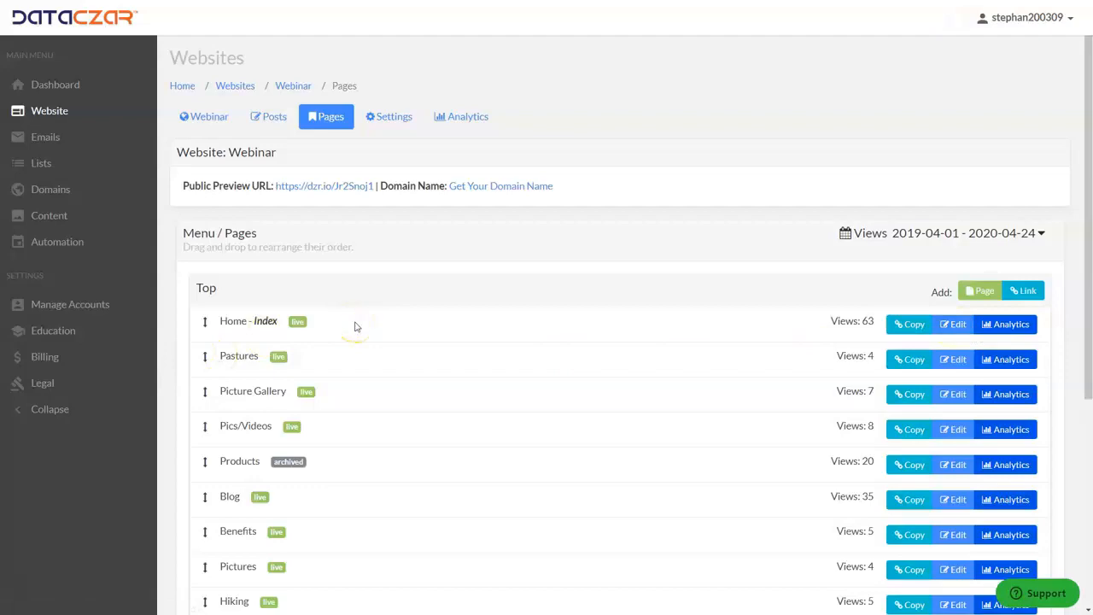
key("ctrl+Tab")
left_click(956, 325)
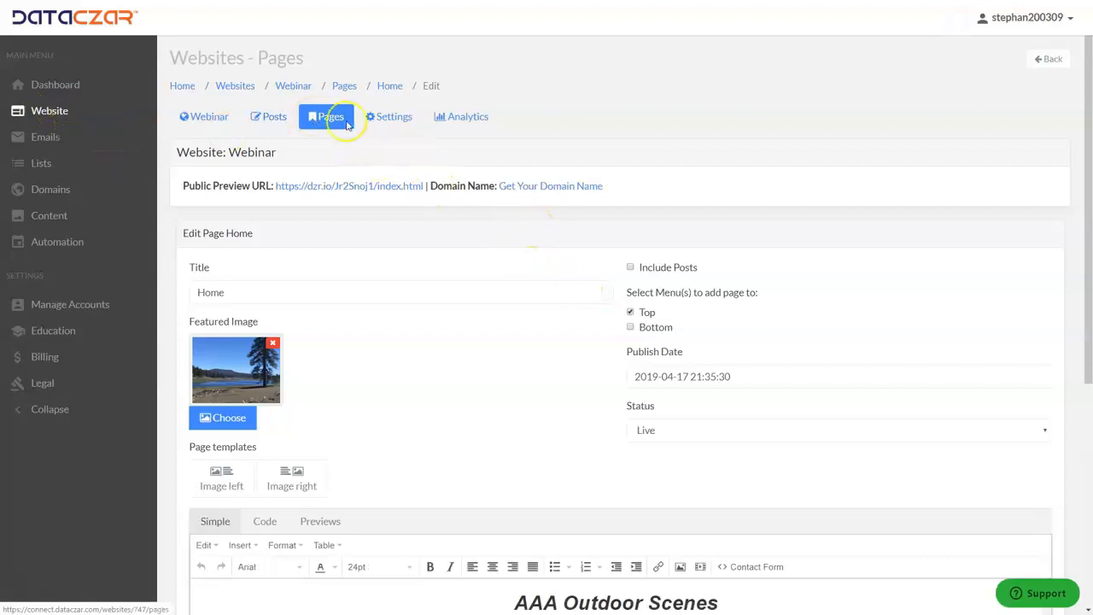
left_click(337, 116)
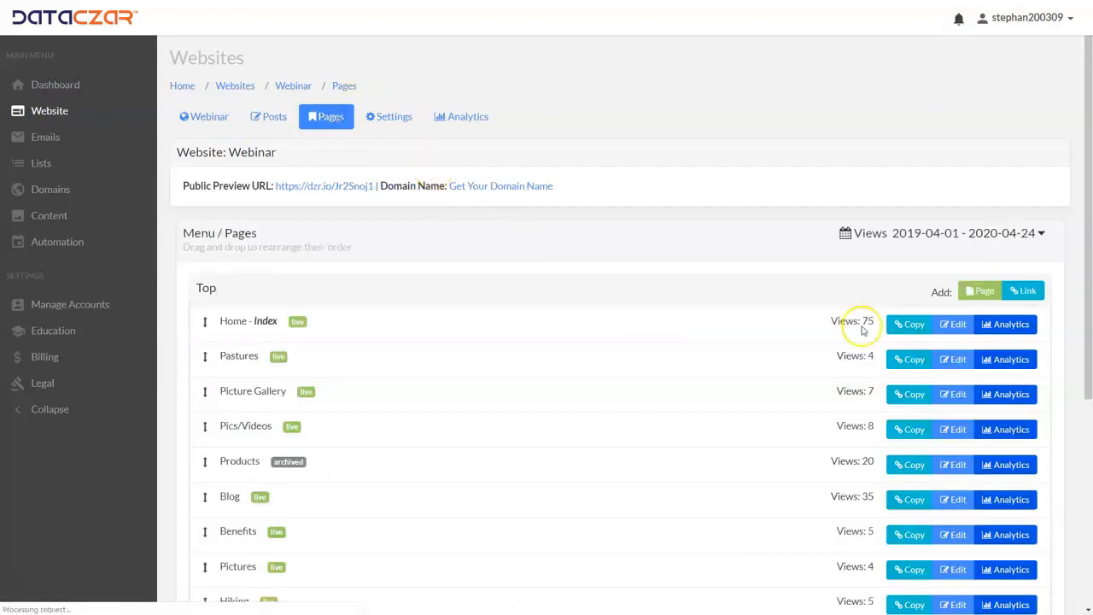
left_click(953, 329)
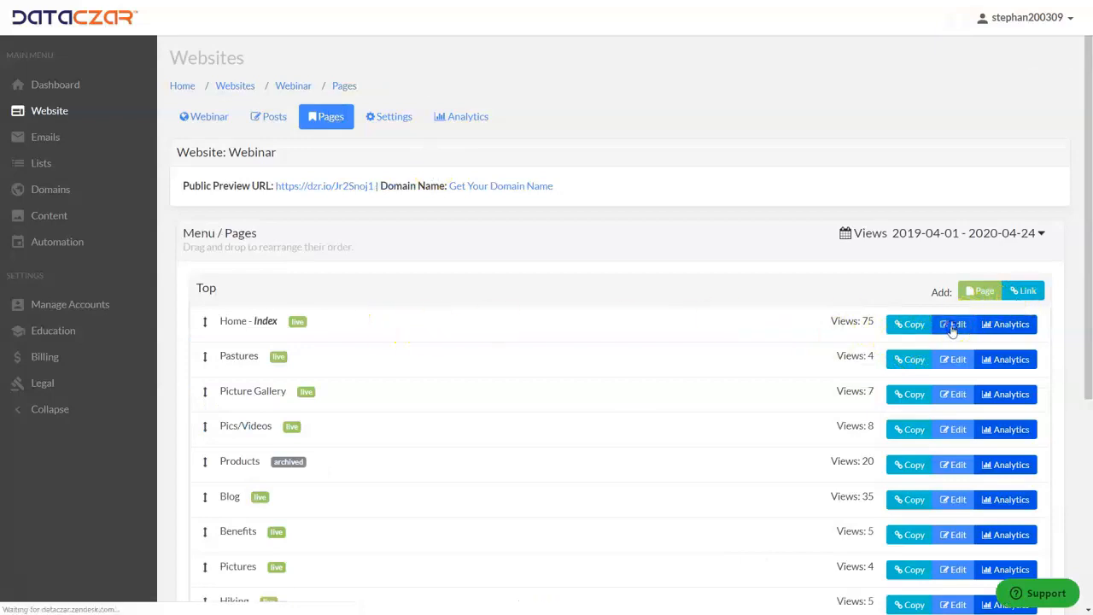
scroll(556, 310, "down", 3)
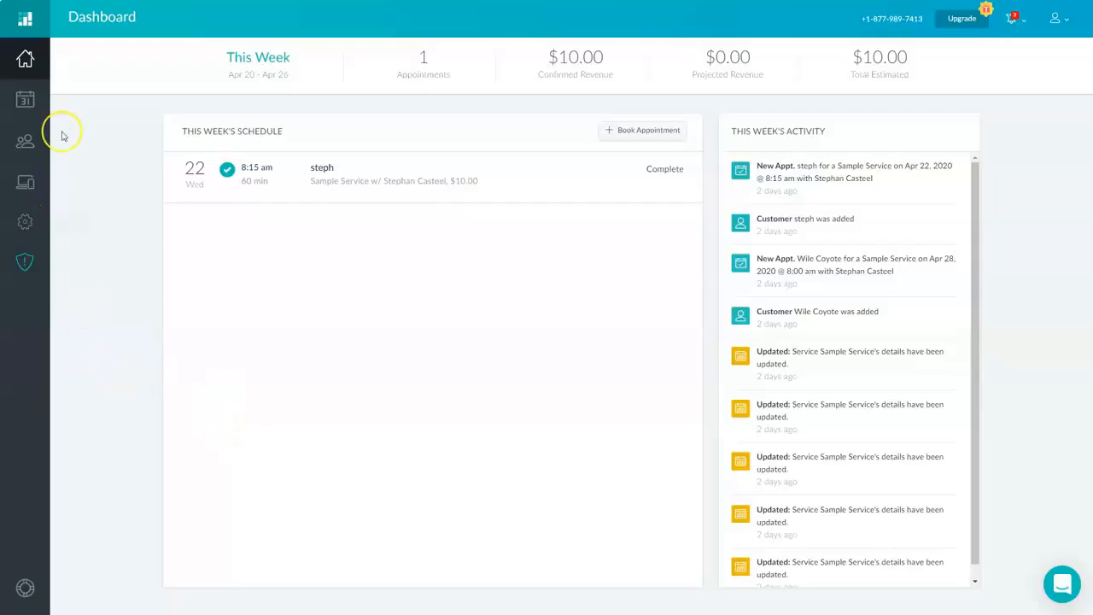
In Setmore, show the appointment calendar in Monthly view
left_click(26, 103)
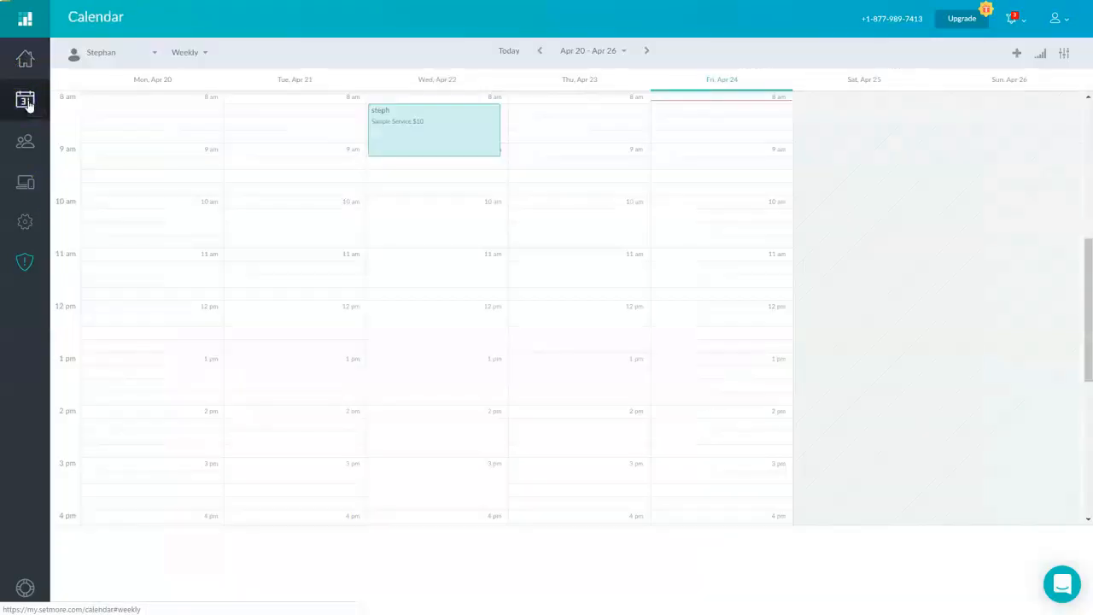
left_click(203, 54)
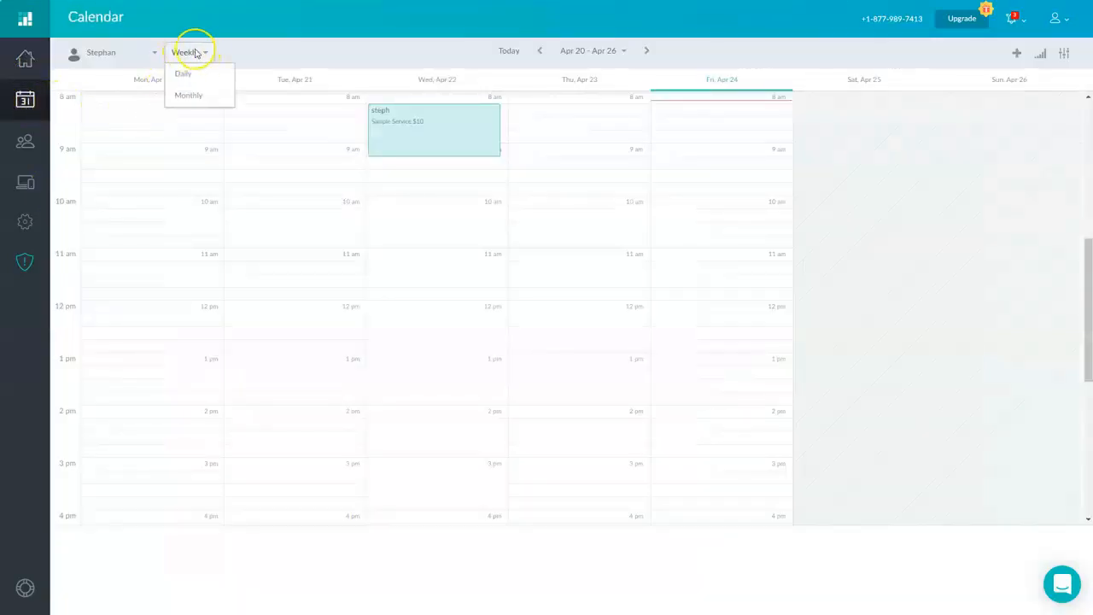
left_click(190, 96)
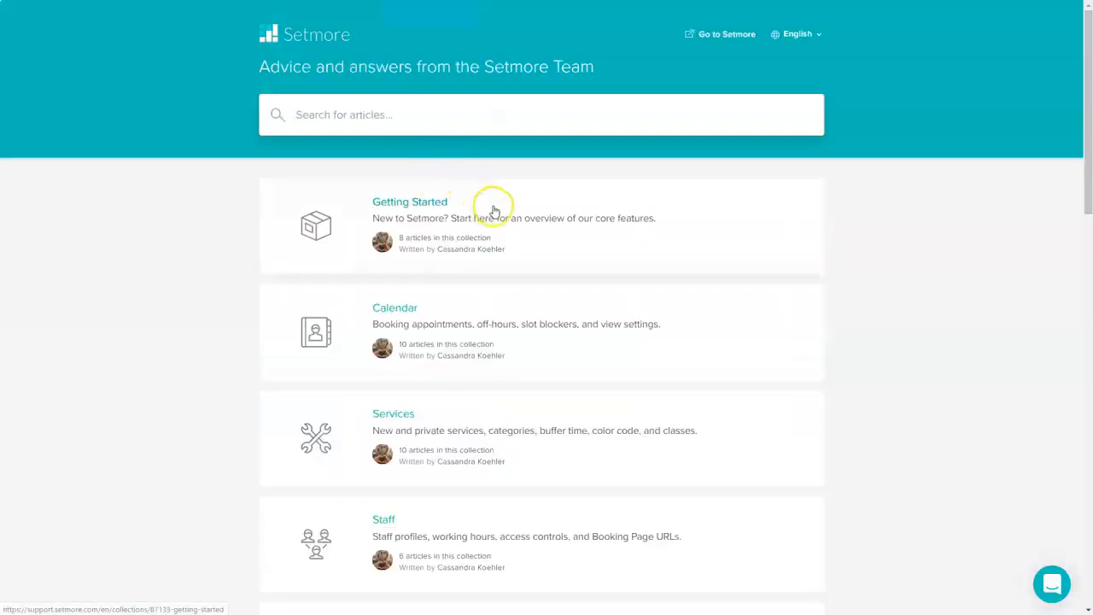
On the Setmore support site, open the Booking Page article about adding the "Book Appointment" button to a website
scroll(506, 215, "down", 3)
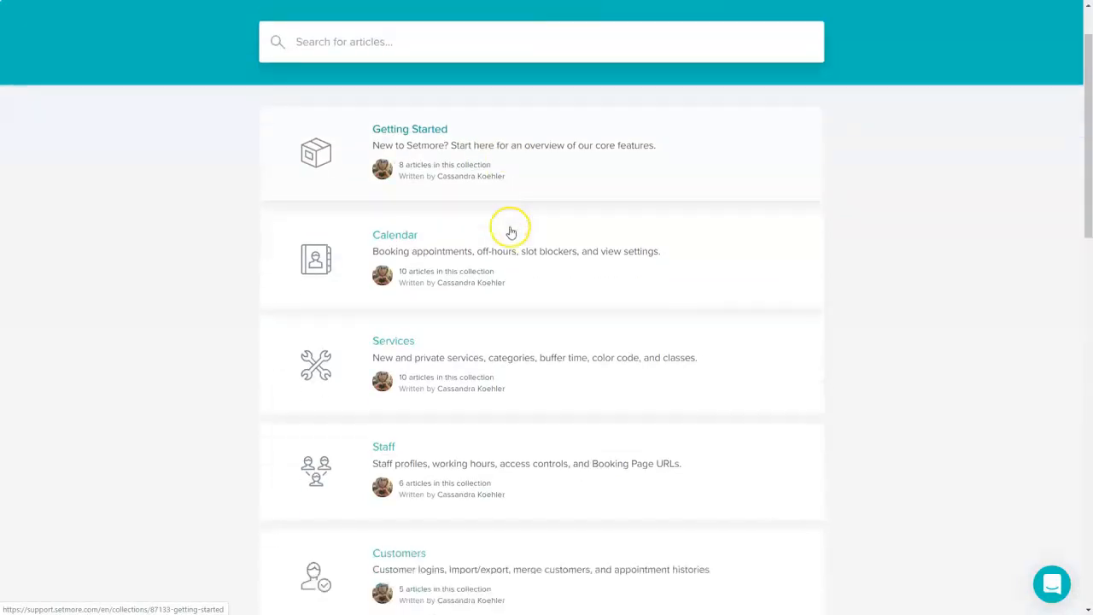
scroll(511, 229, "down", 4)
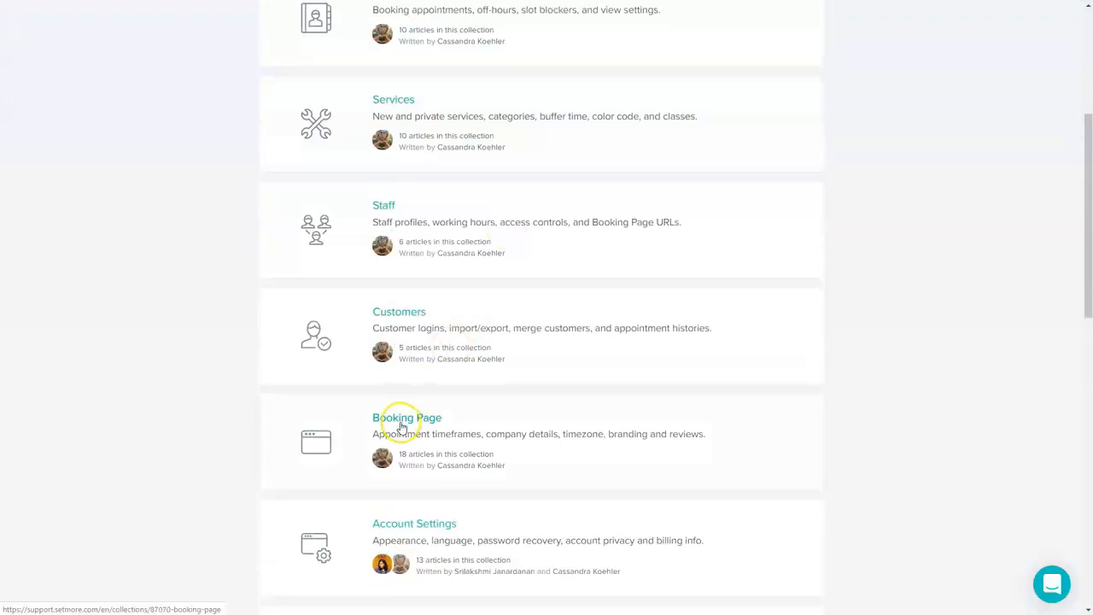
left_click(400, 423)
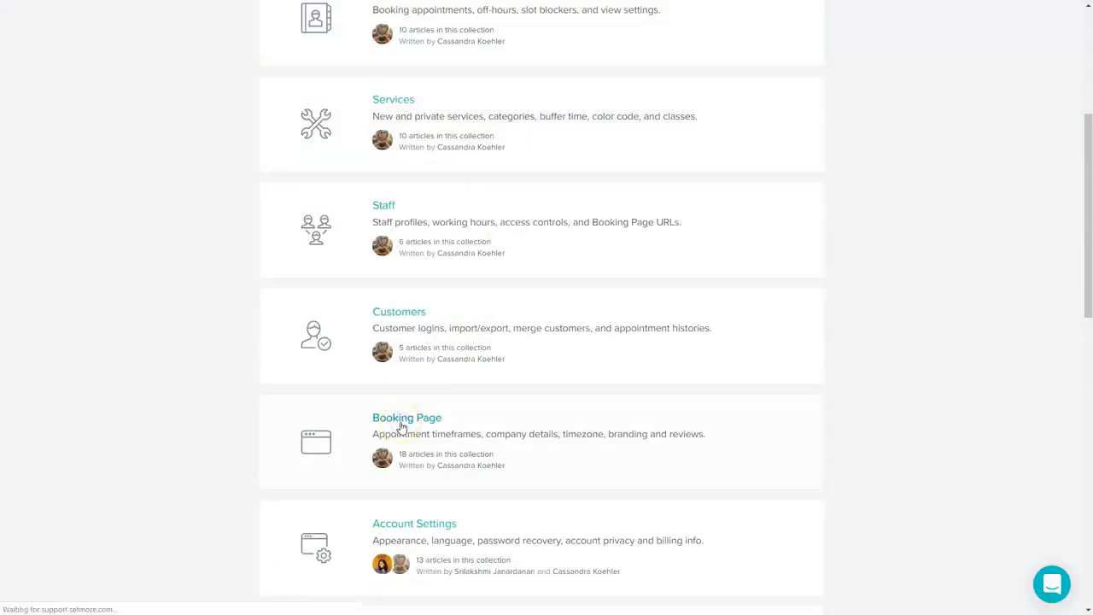
scroll(493, 253, "down", 1)
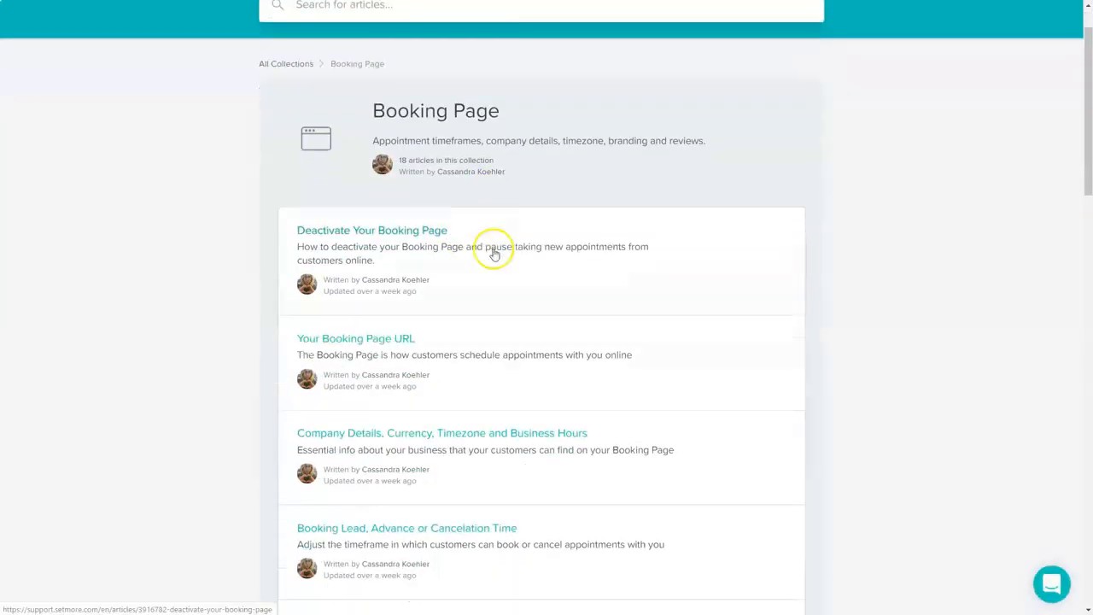
scroll(494, 253, "down", 3)
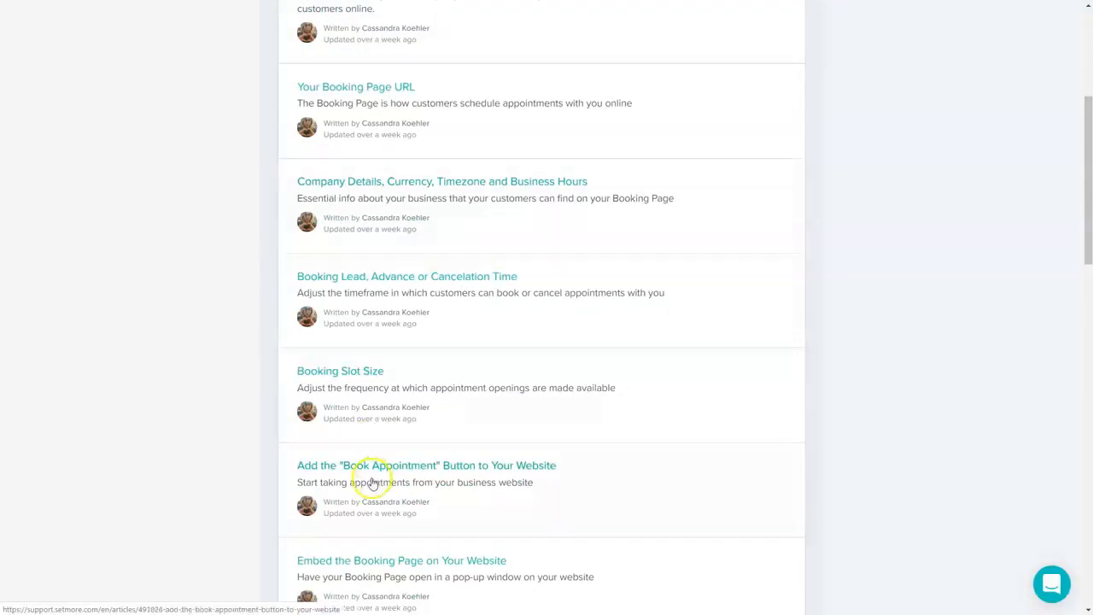
left_click(469, 468)
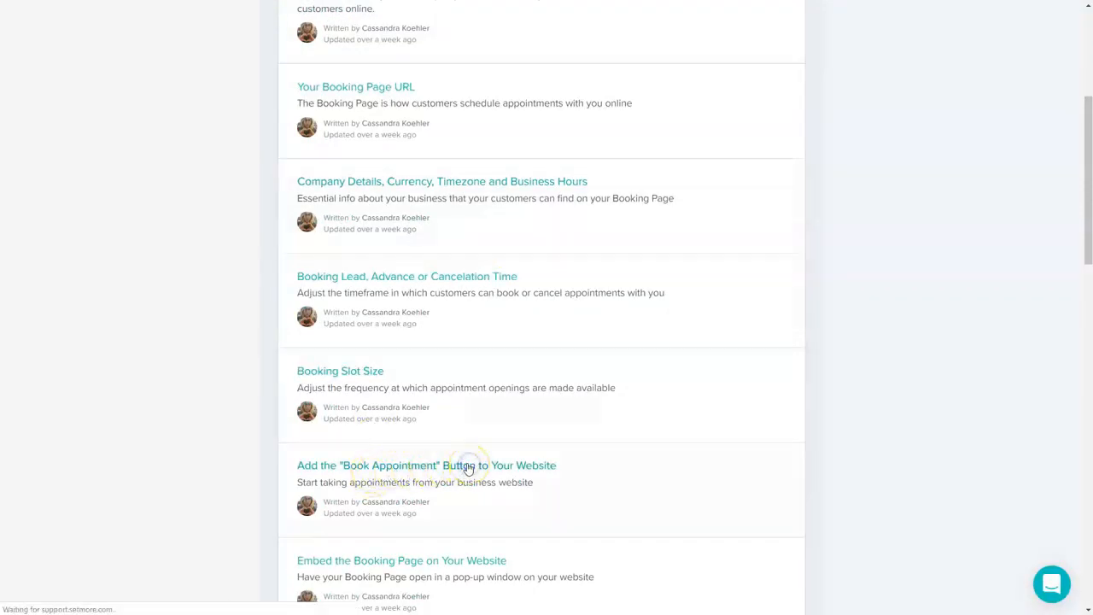
Open the Booking Widget from the article's website-builder instructions, choosing to open the booking page in a new window/tab and to embed the code personally
scroll(503, 226, "down", 8)
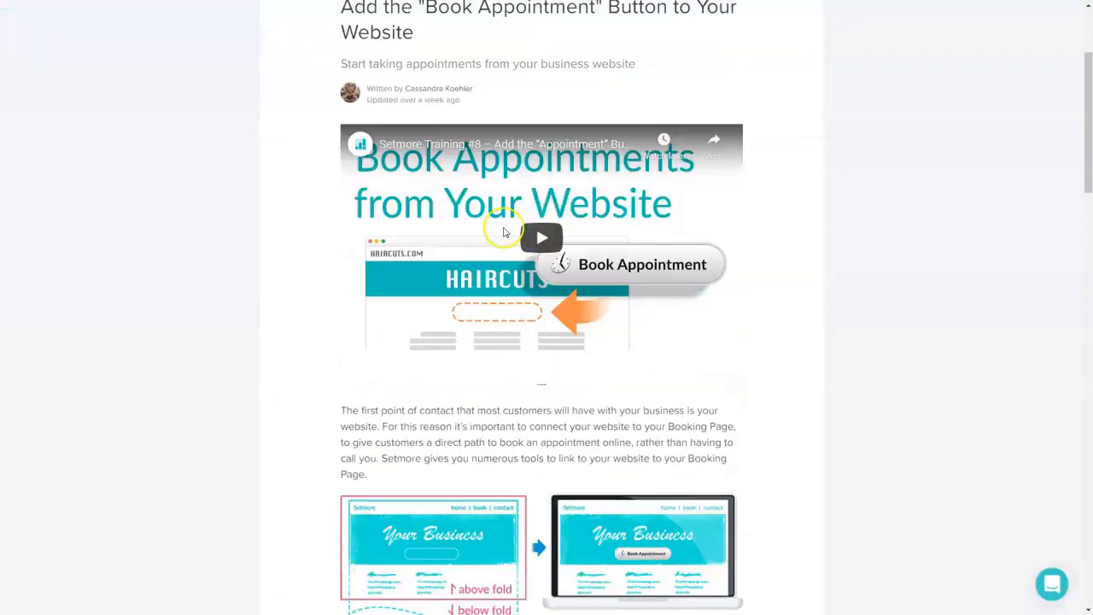
scroll(504, 211, "down", 5)
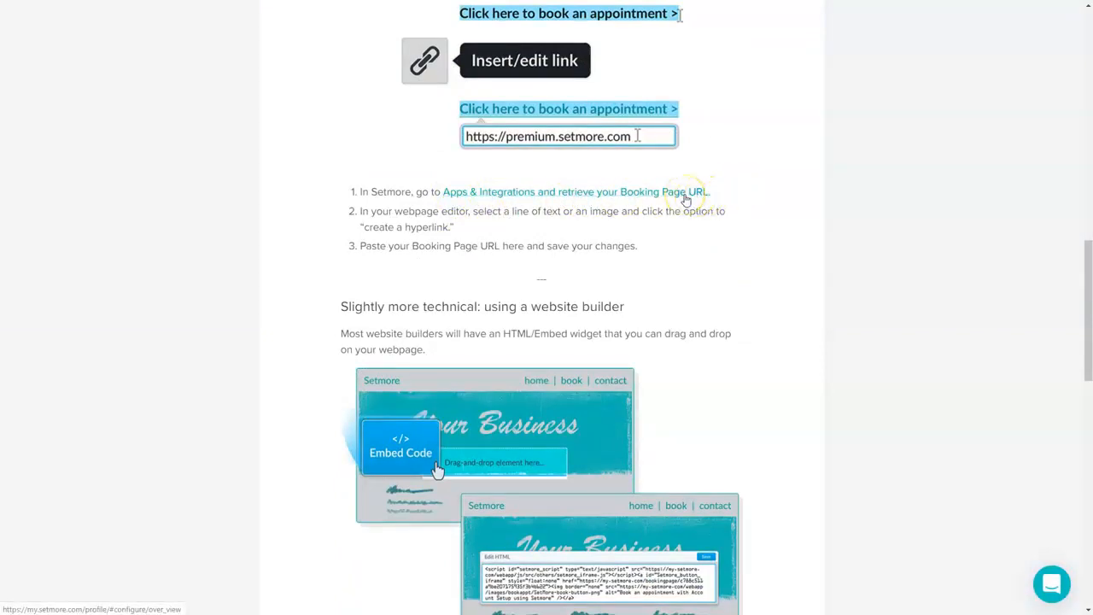
scroll(699, 226, "down", 6)
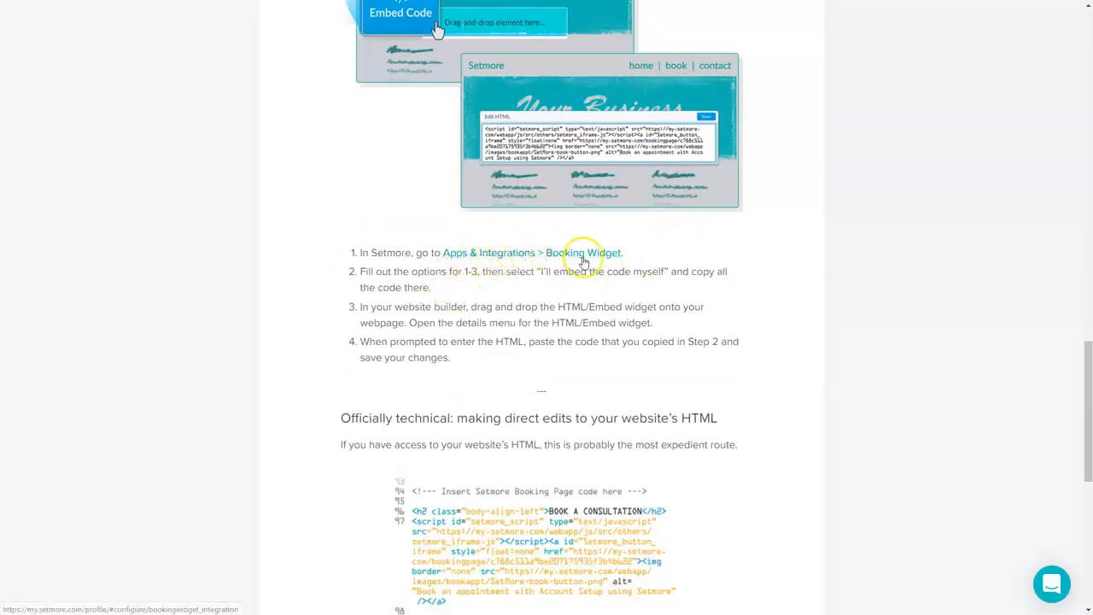
left_click(581, 253)
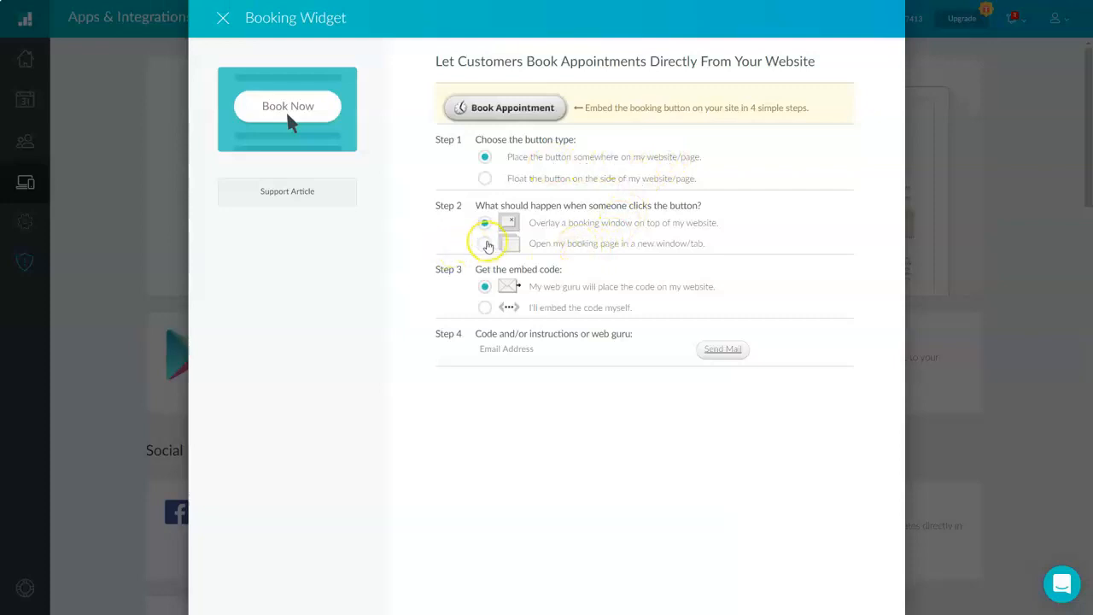
left_click(486, 243)
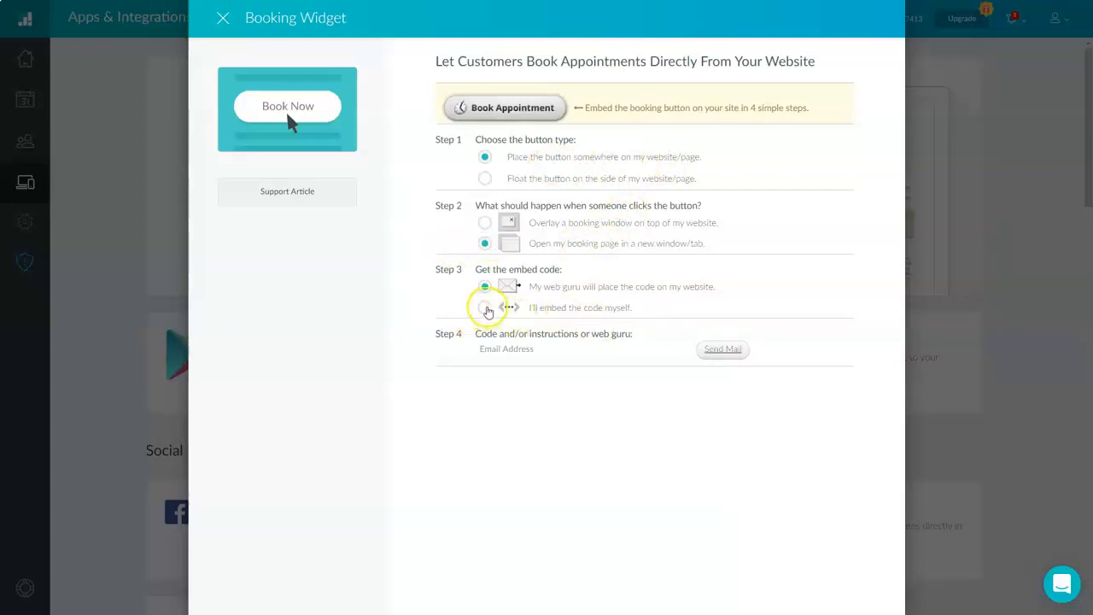
left_click(486, 308)
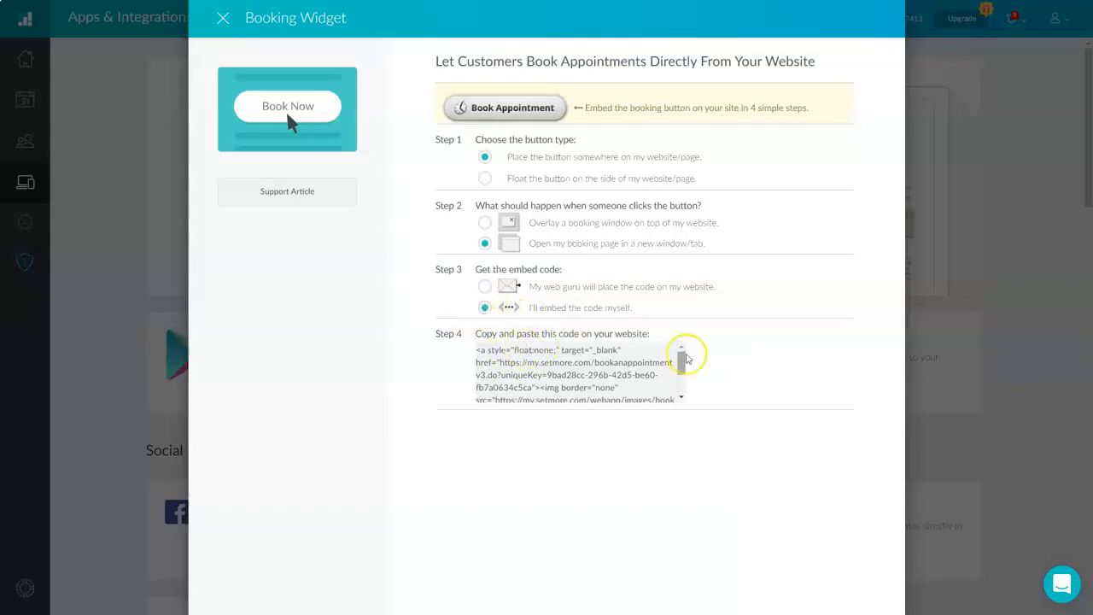
Copy the entire booking button embed code and close the Booking Widget settings
scroll(612, 367, "down", 3)
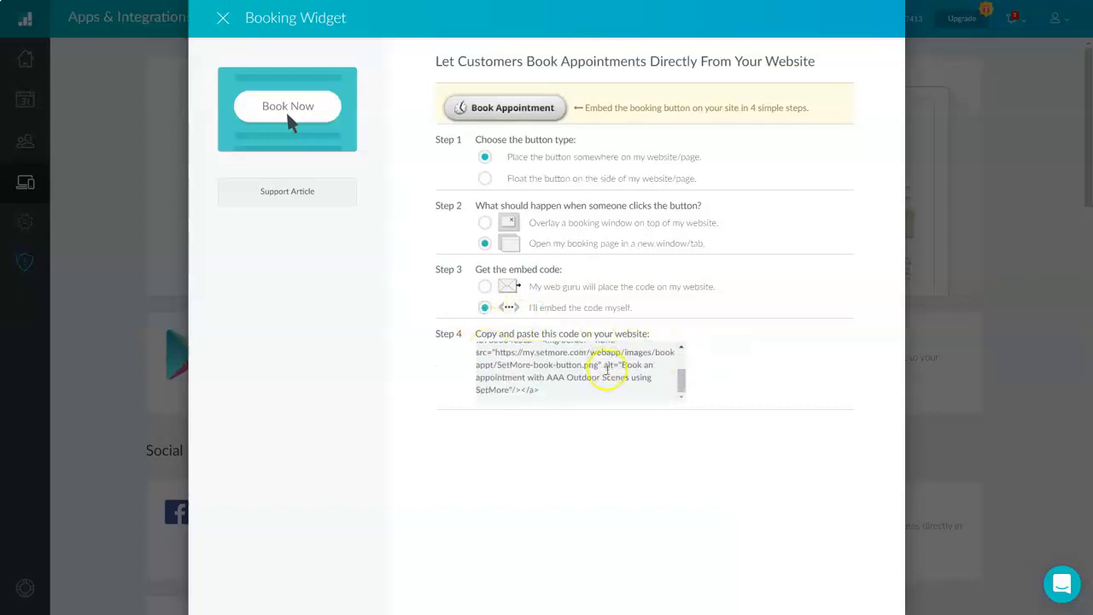
left_click_drag(539, 389, 493, 347)
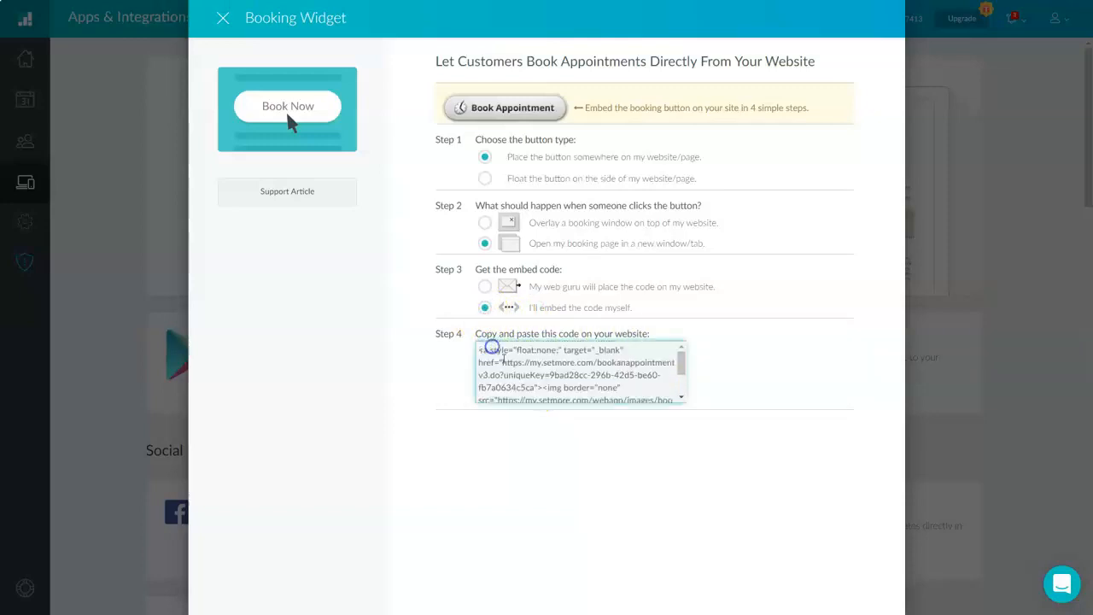
left_click(561, 387)
left_click_drag(552, 388, 484, 335)
key("ctrl+c")
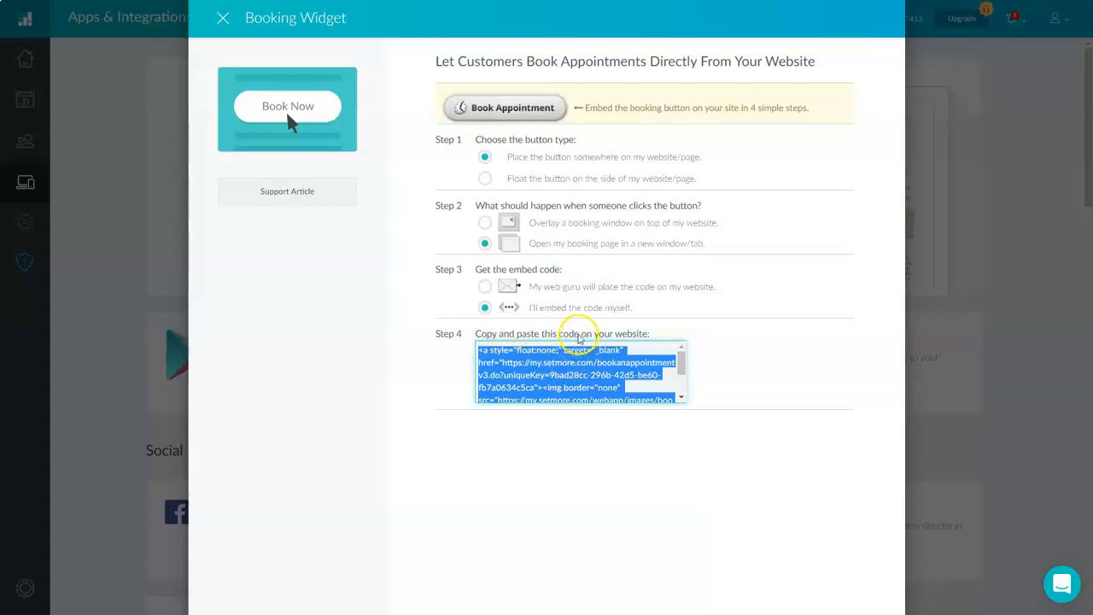
left_click(405, 365)
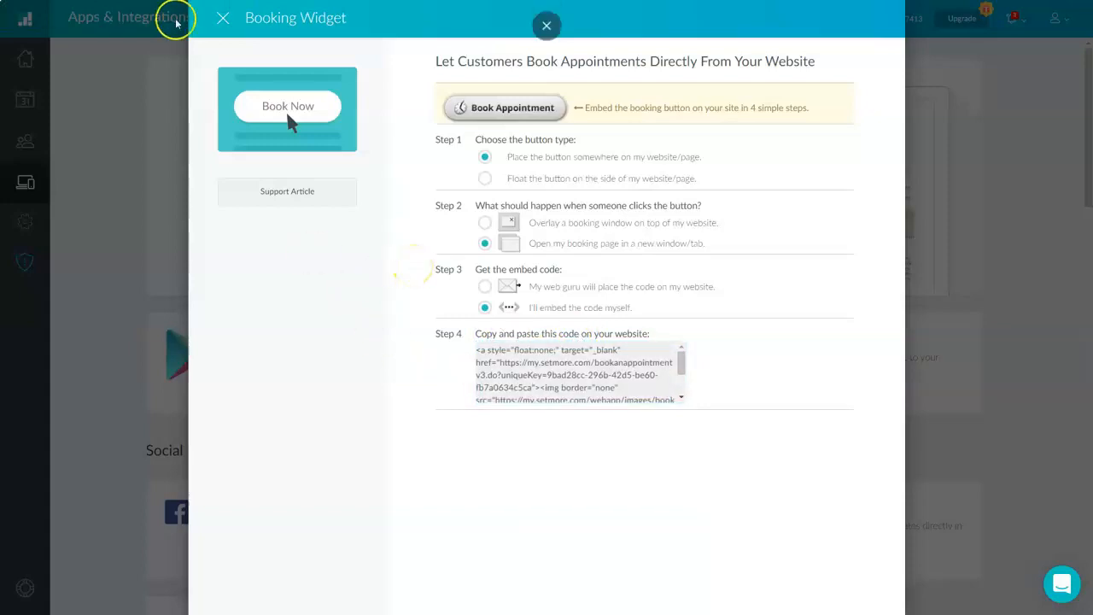
left_click(222, 18)
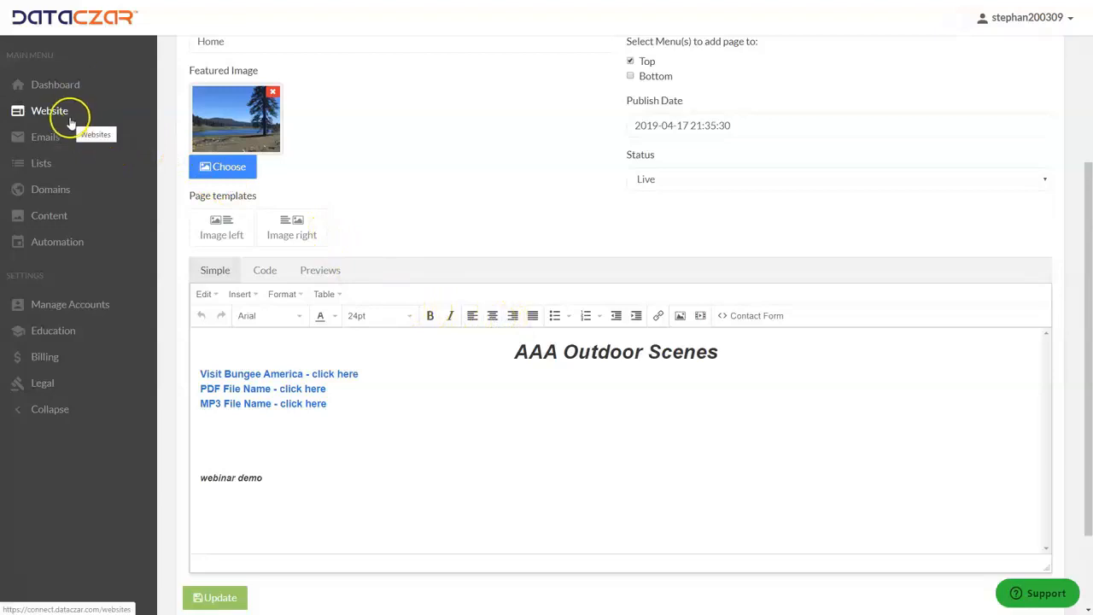
Switch back to DataCzar Connect and reopen the Webinar website's Home - Index page for editing
left_click(53, 116)
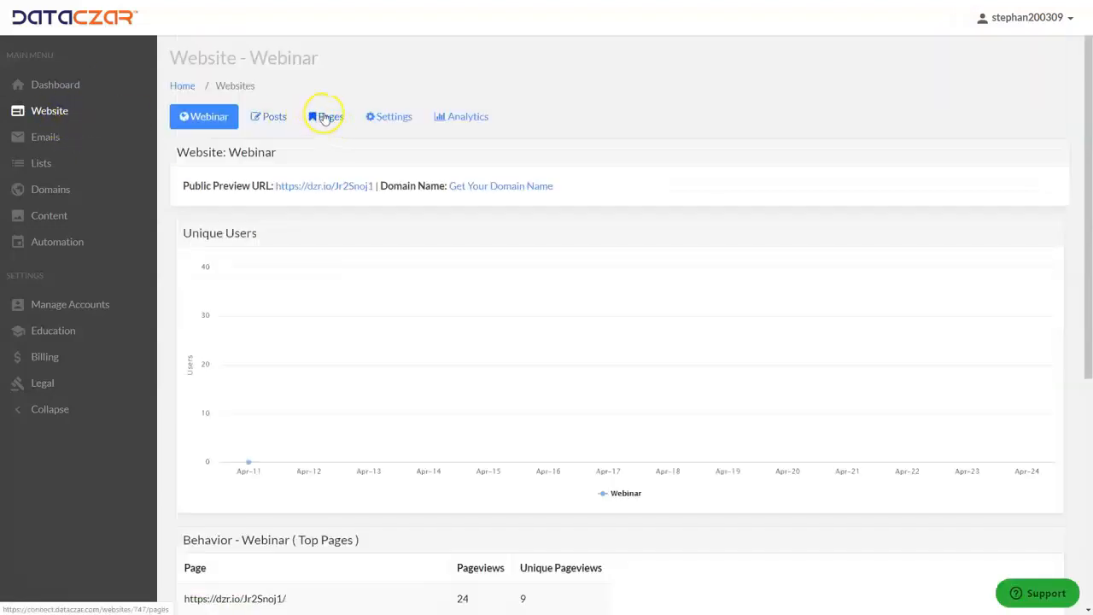
left_click(331, 116)
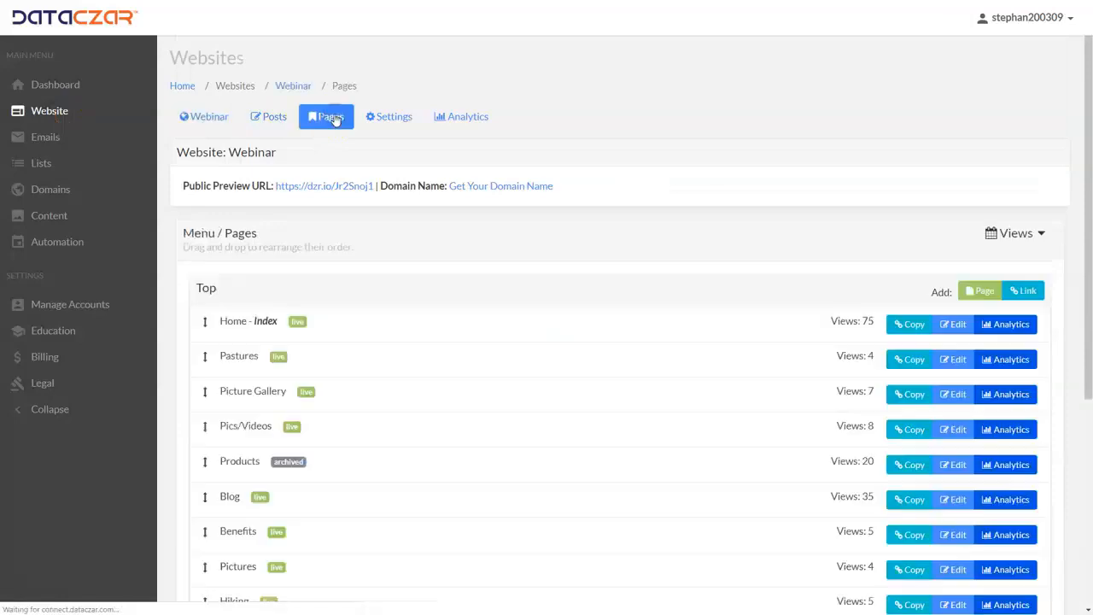
left_click(957, 325)
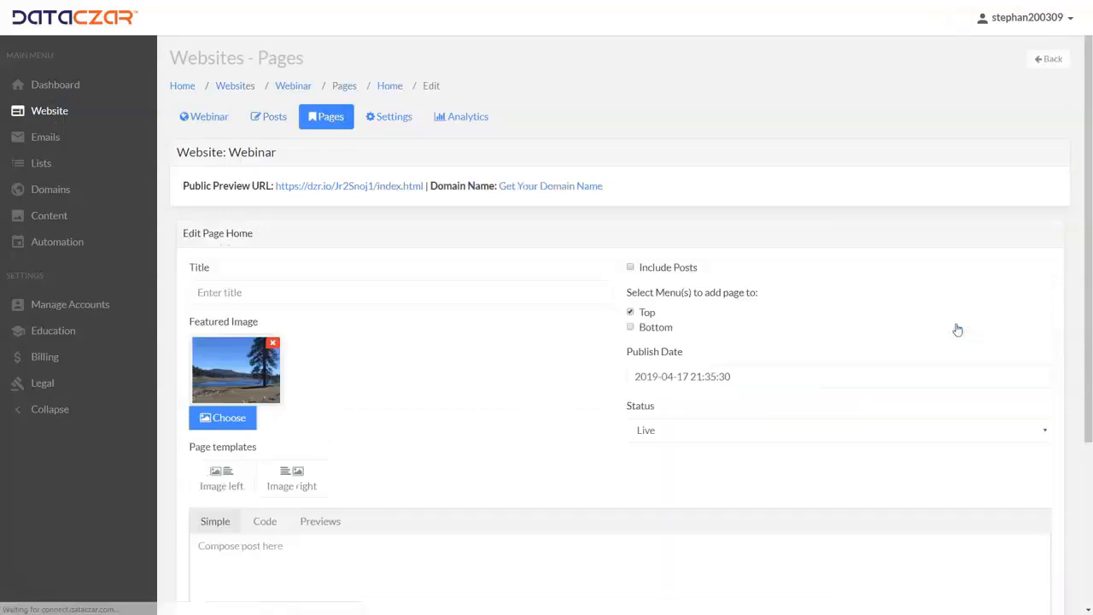
scroll(536, 393, "down", 2)
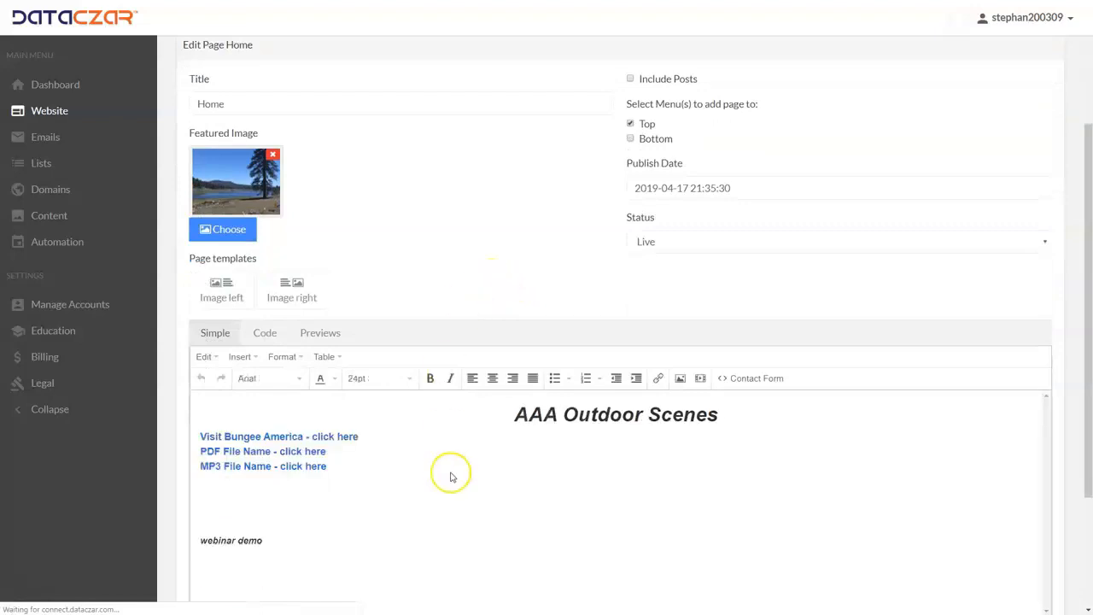
scroll(451, 390, "down", 3)
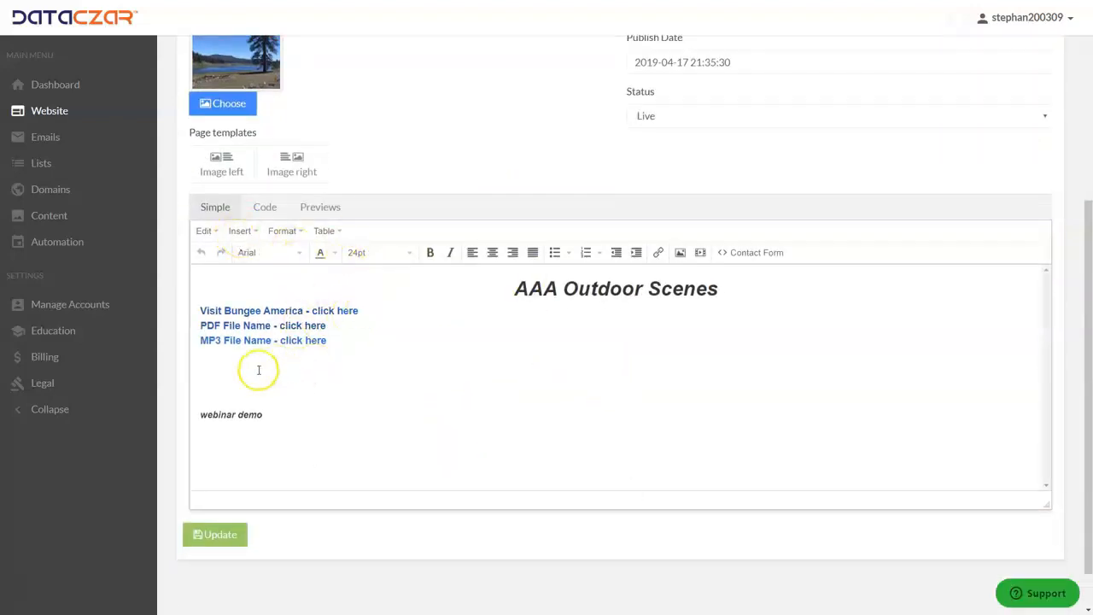
In the Home page's HTML code, paste the Setmore booking button code on a new line after the MP3 File Name paragraph and update the page
left_click(215, 360)
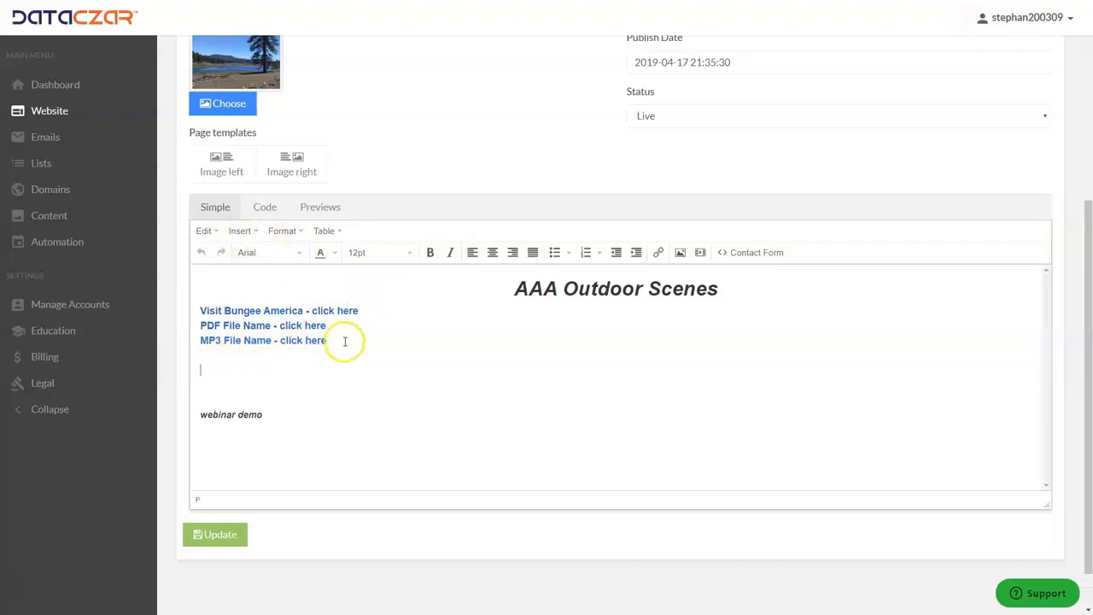
left_click(264, 209)
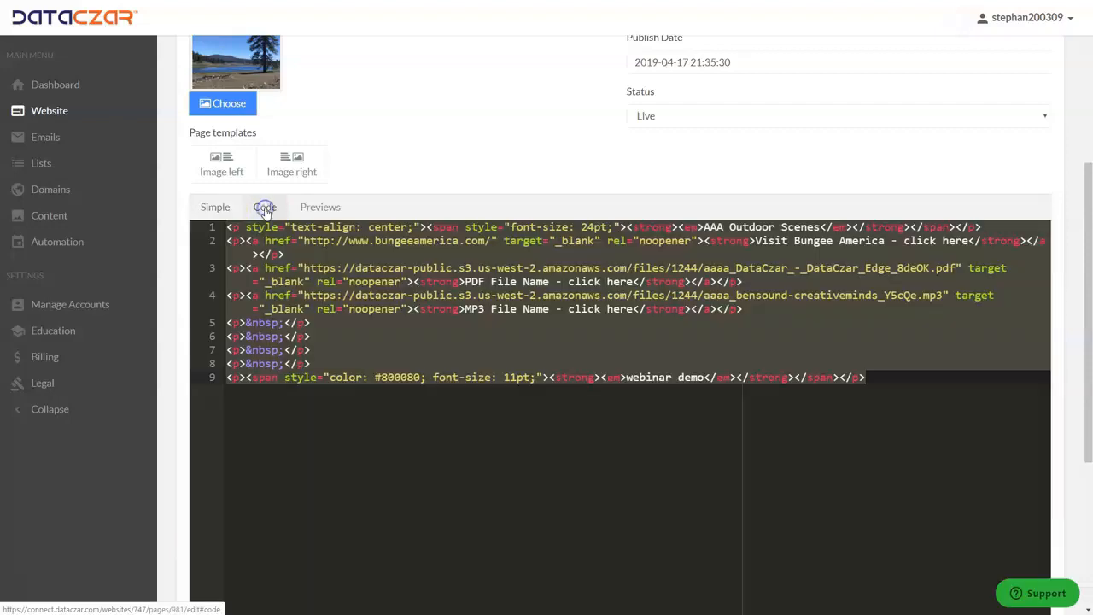
left_click(749, 310)
key("Return")
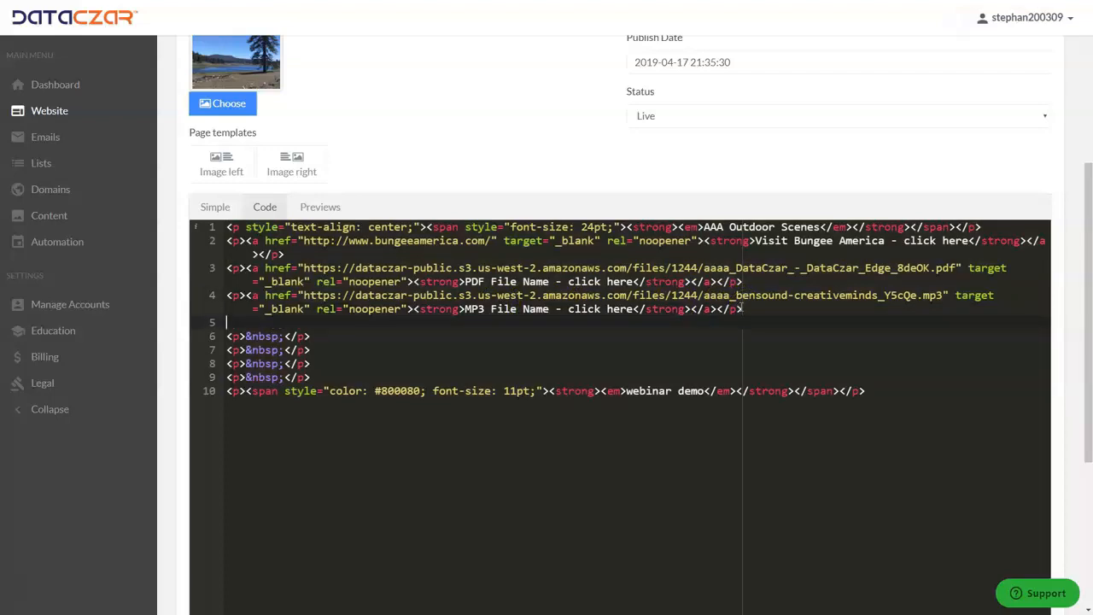
key("ctrl+v")
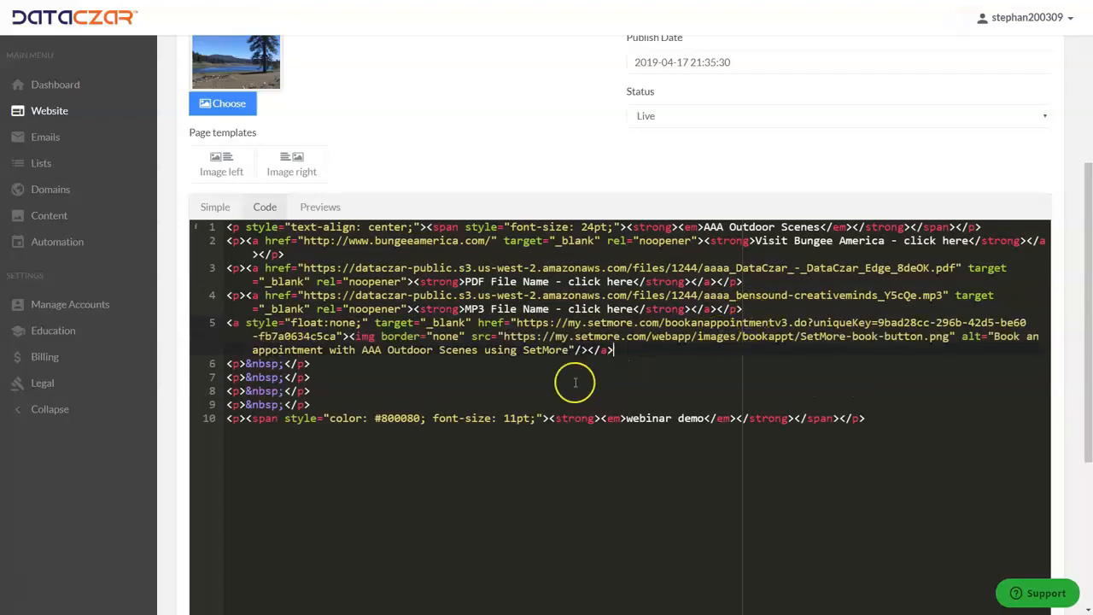
scroll(521, 359, "down", 3)
left_click(217, 528)
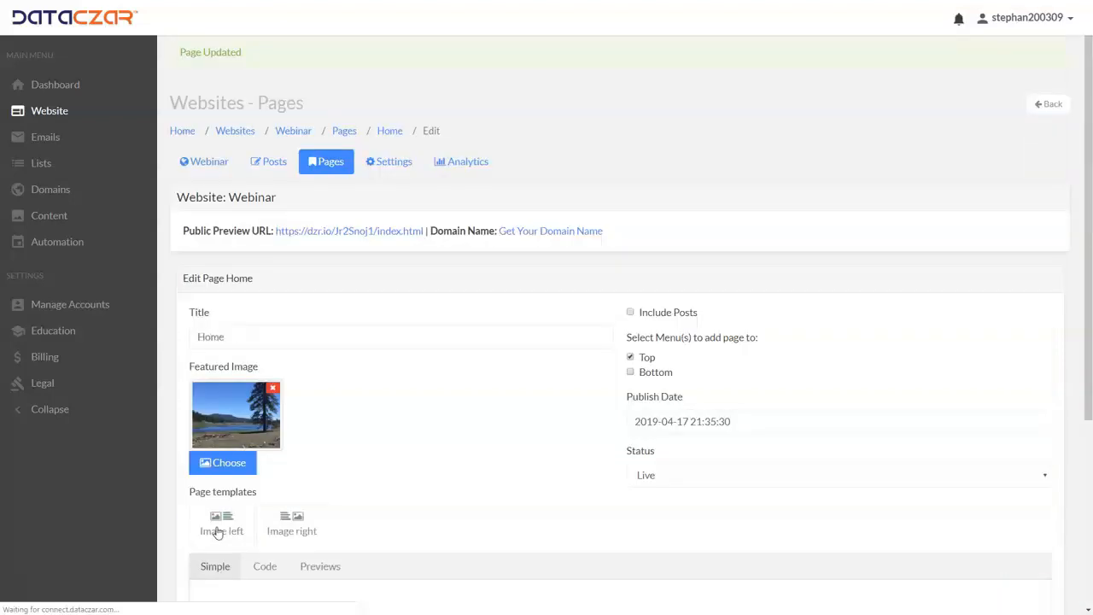
Preview the updated Home page down to the Book Appointment button, and return to the Webinar website's page list
scroll(424, 419, "down", 2)
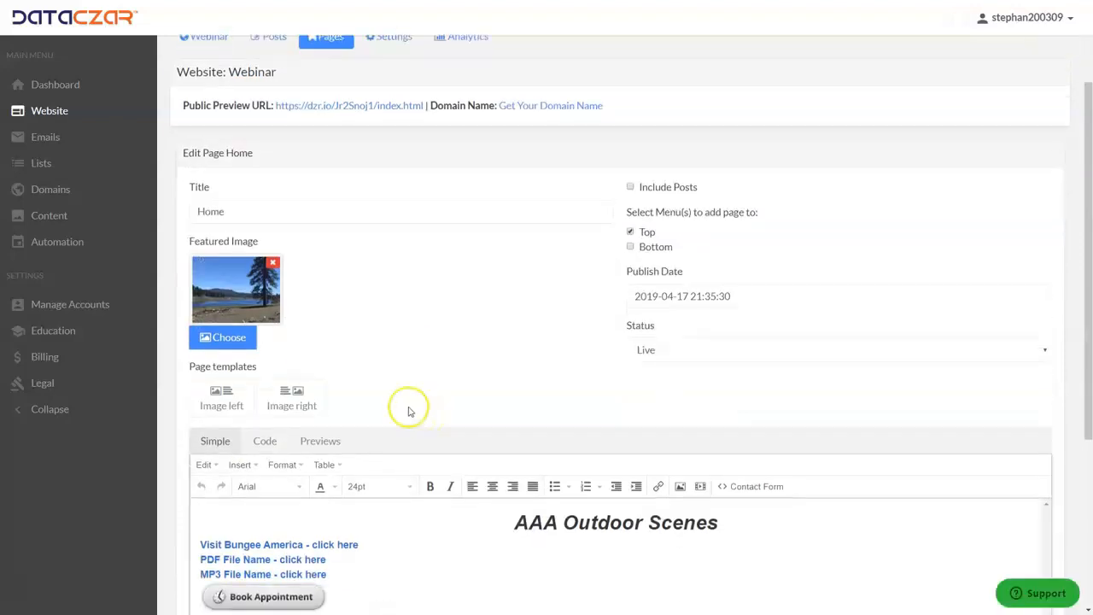
left_click(321, 440)
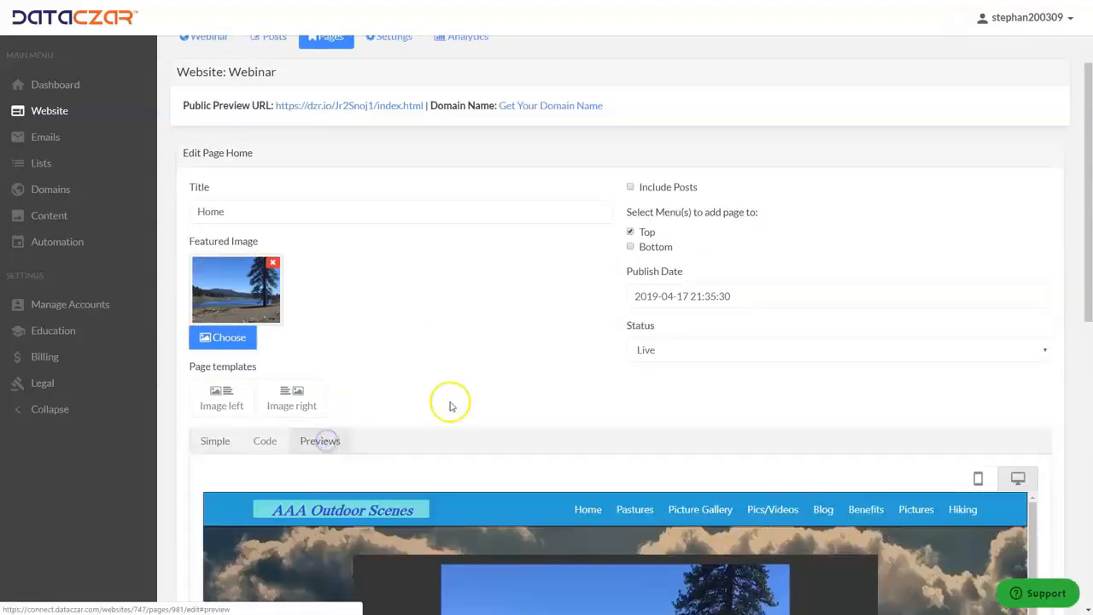
scroll(457, 408, "down", 6)
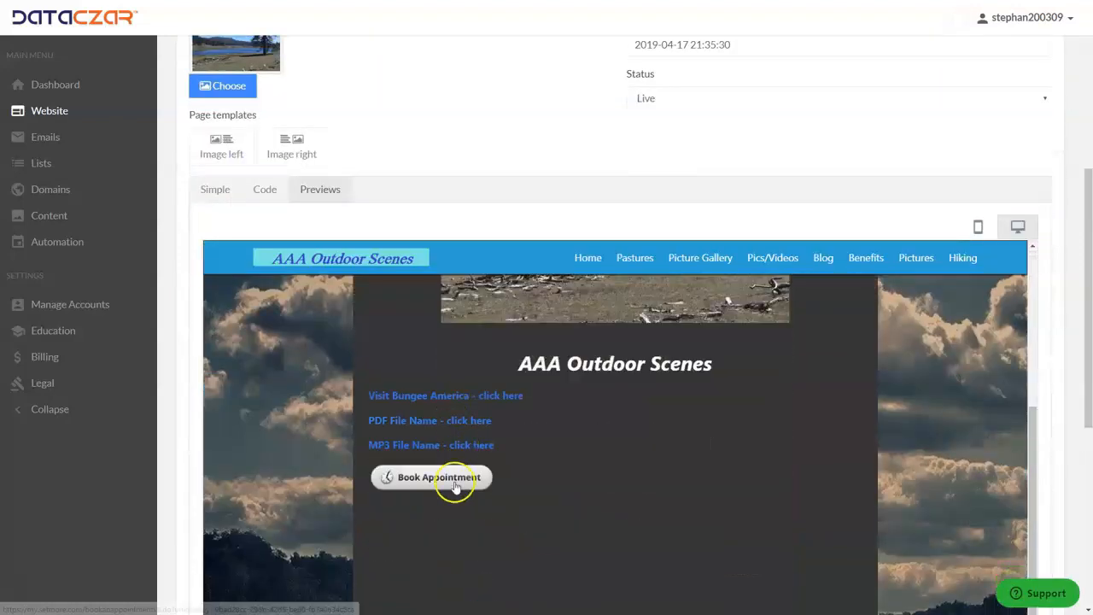
scroll(455, 457, "up", 5)
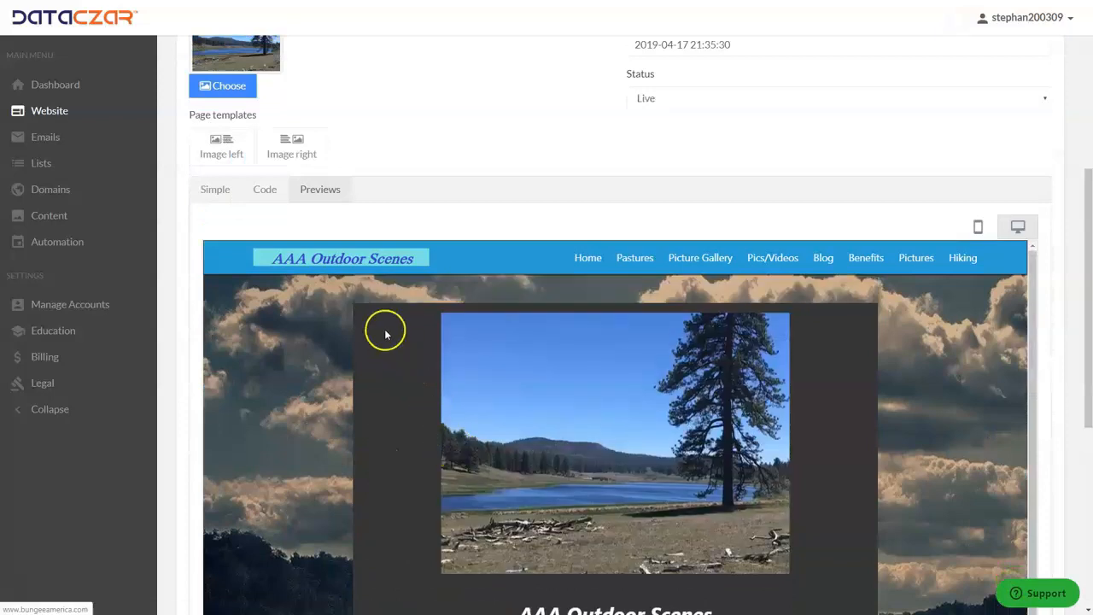
left_click(215, 189)
scroll(413, 390, "up", 5)
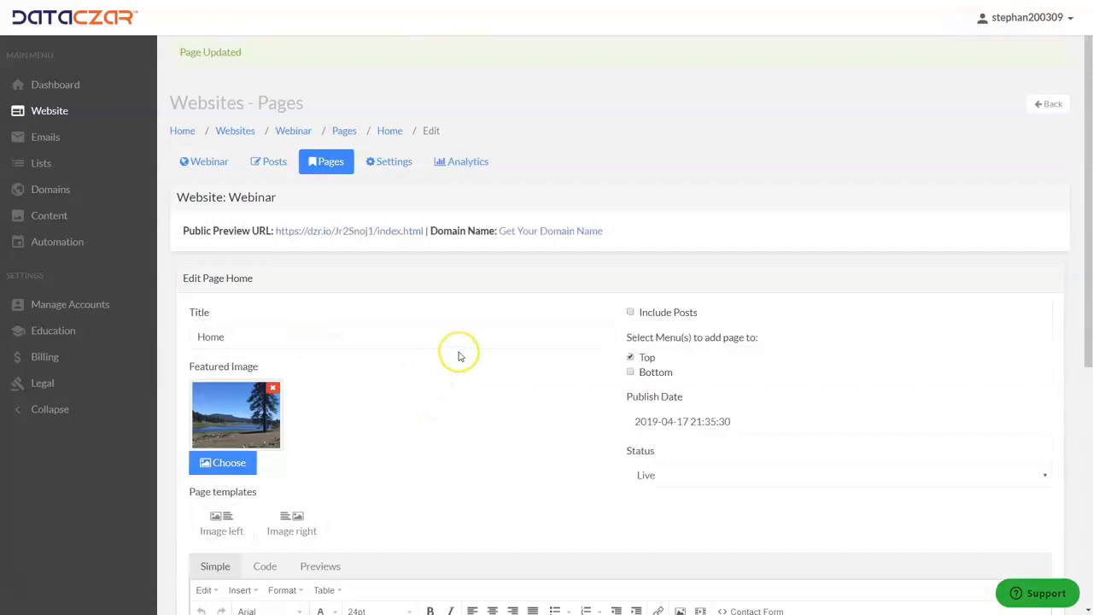
left_click(322, 164)
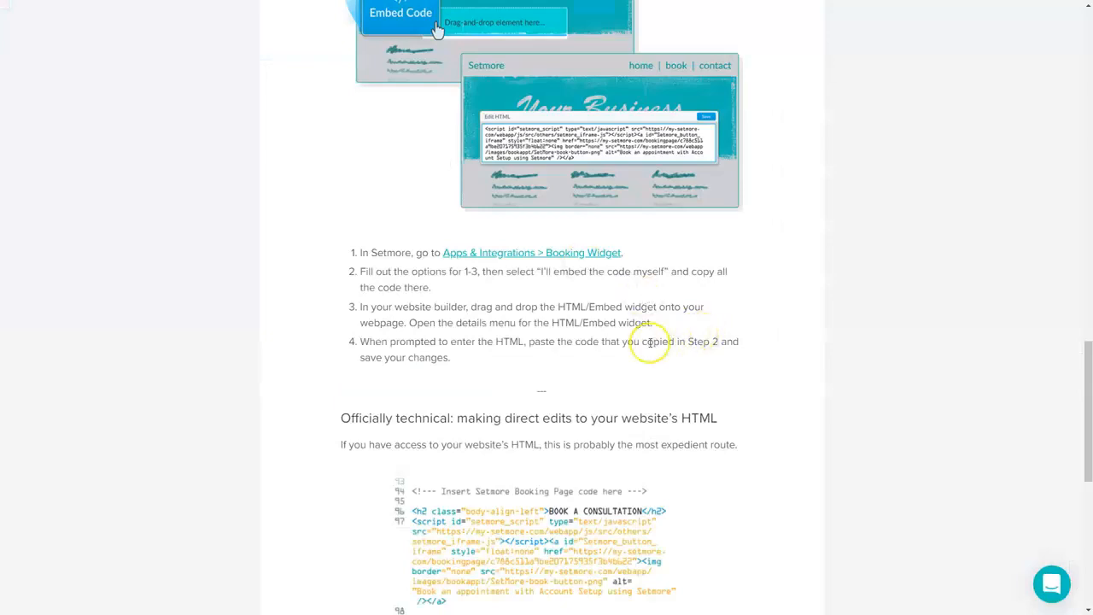
From the Setmore article's hyperlink instructions, open Apps & Integrations and copy the Booking Page URL
scroll(651, 345, "up", 5)
scroll(650, 346, "up", 1)
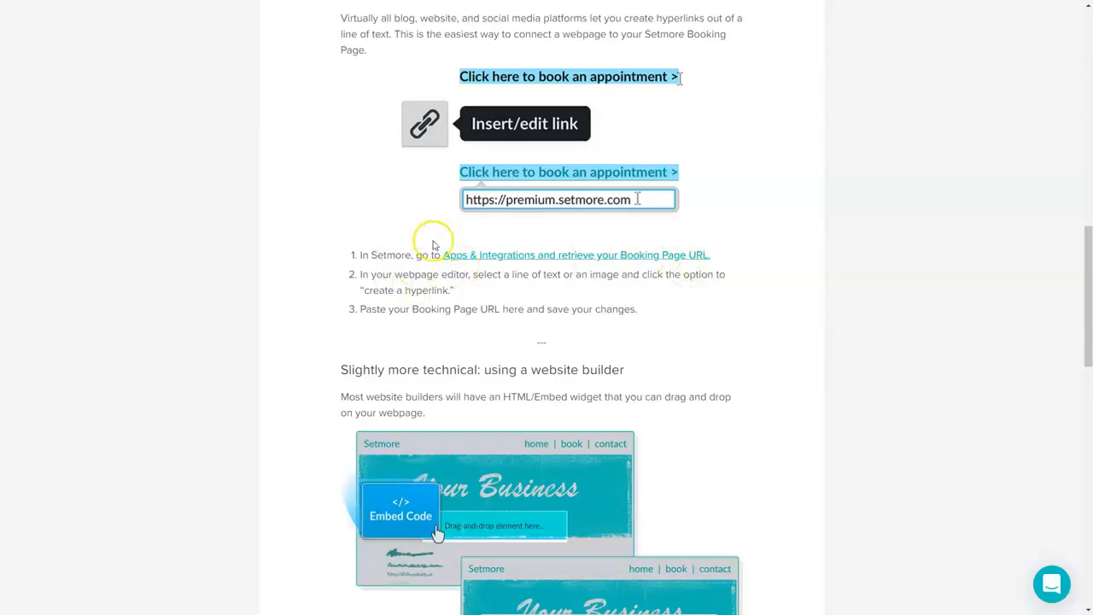
left_click(633, 260)
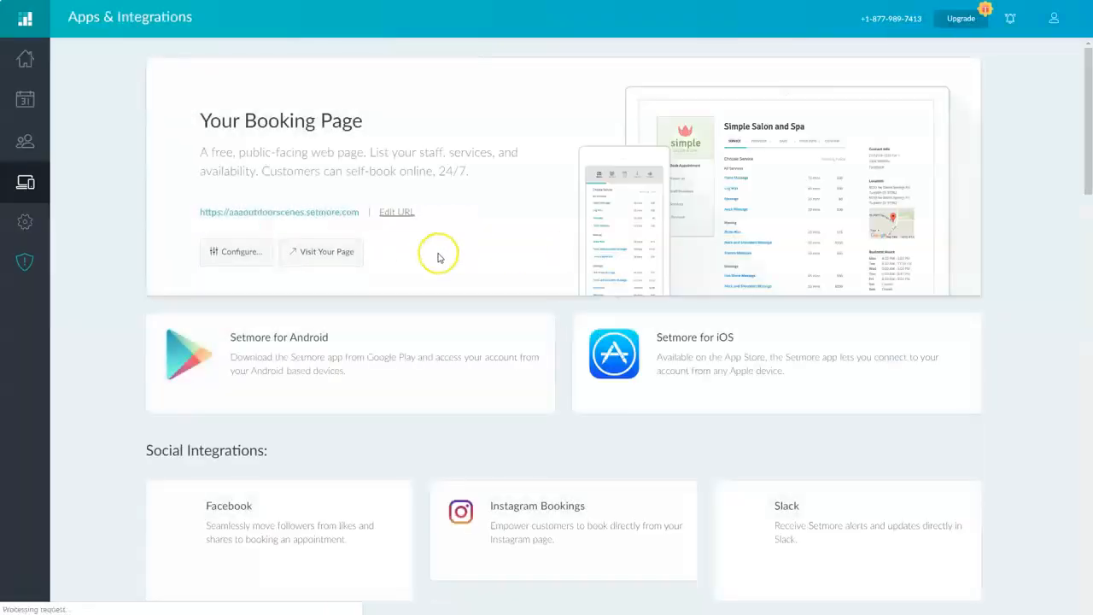
left_click_drag(195, 214, 359, 213)
key("ctrl+c")
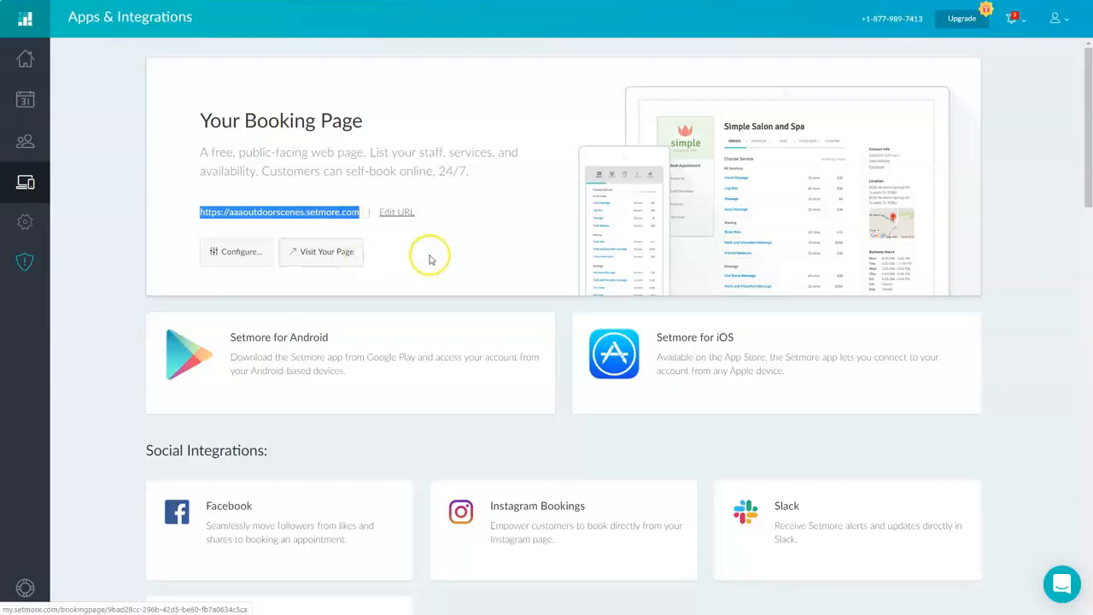
left_click(467, 223)
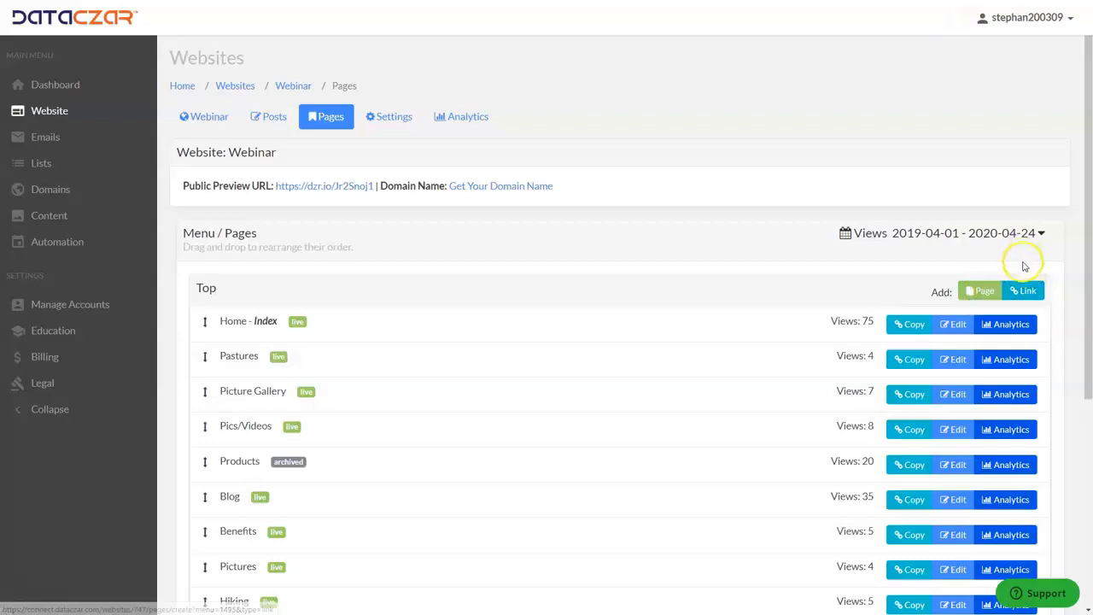
left_click(1029, 290)
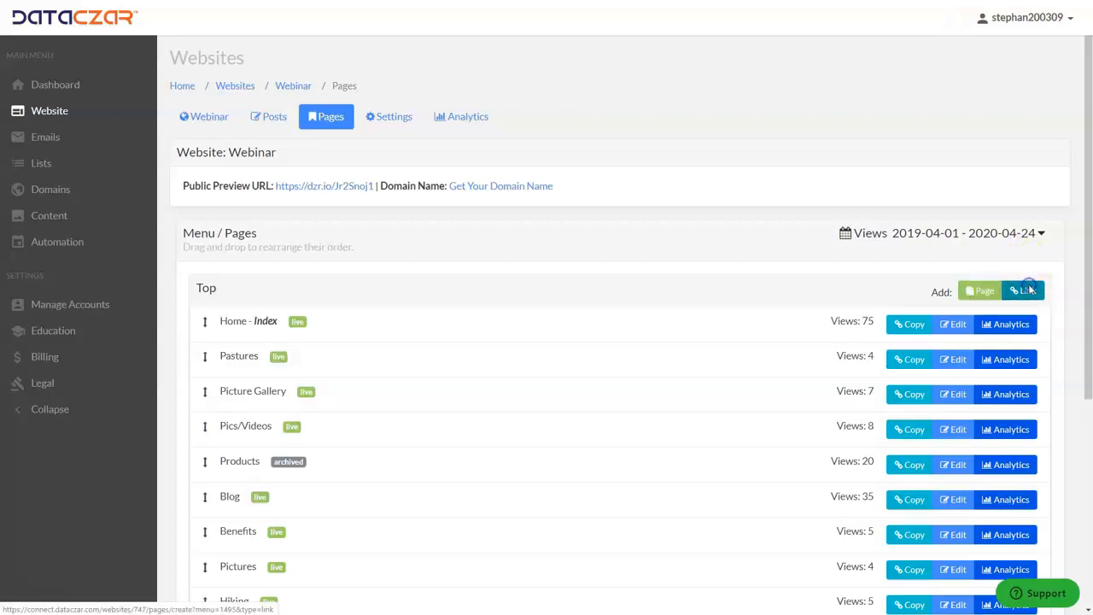
left_click(272, 290)
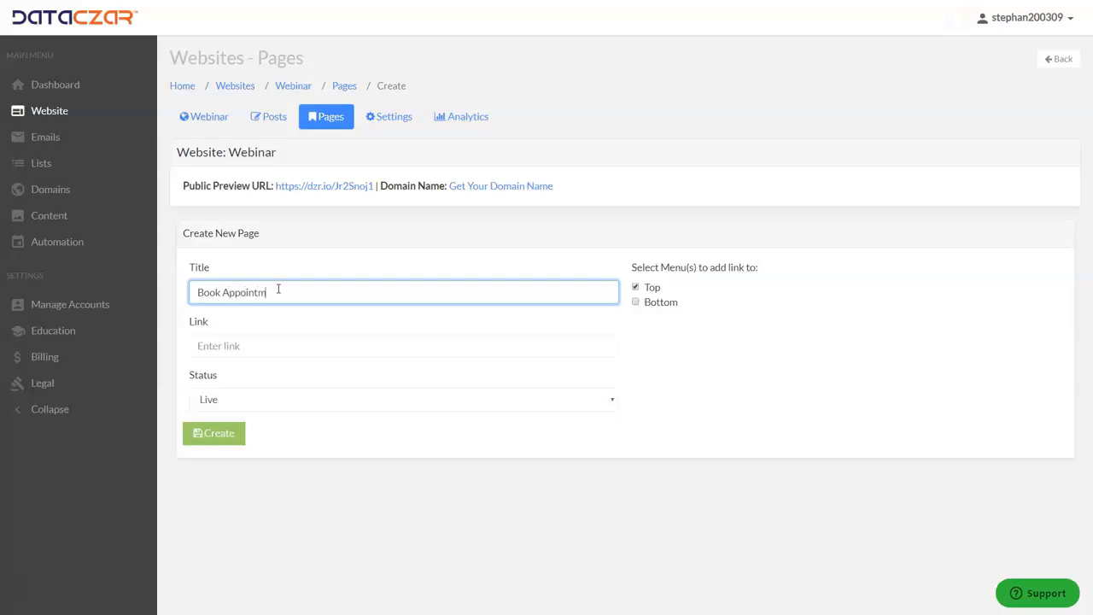
left_click(240, 344)
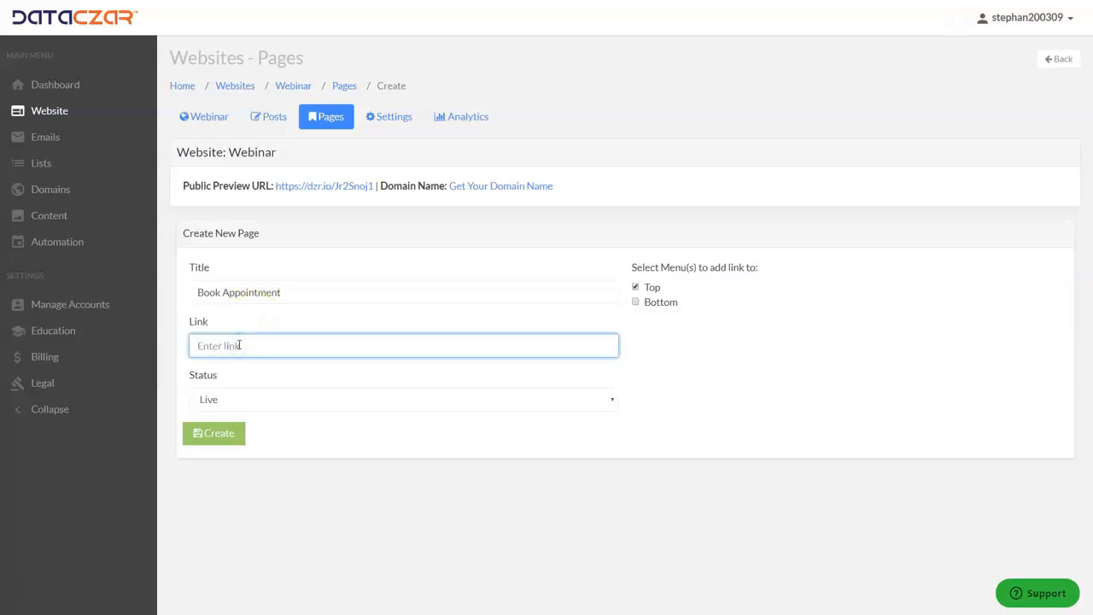
key("ctrl+v")
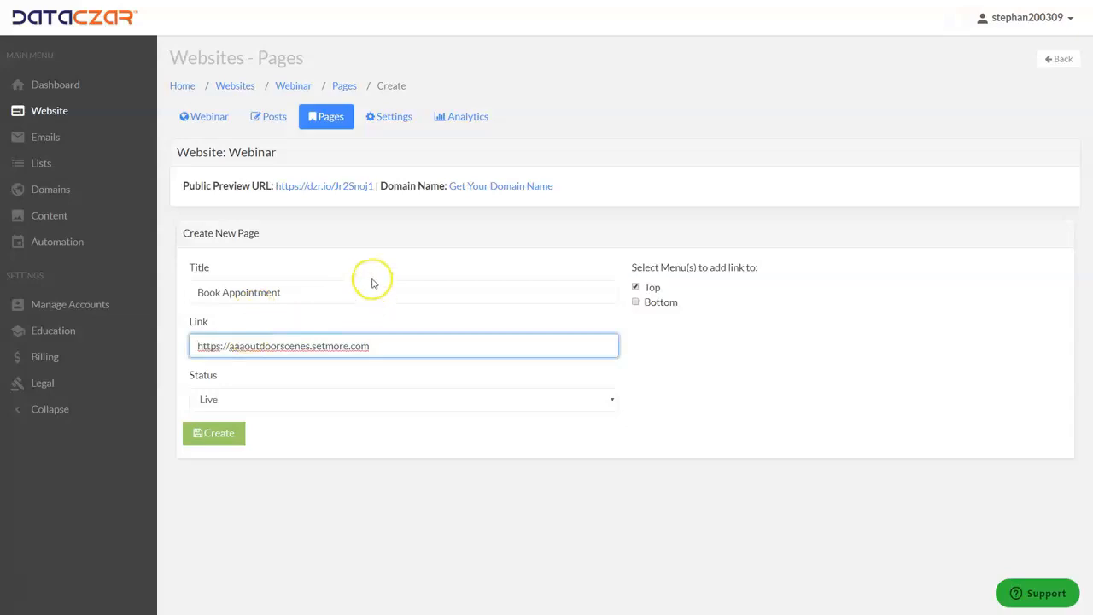
left_click(231, 435)
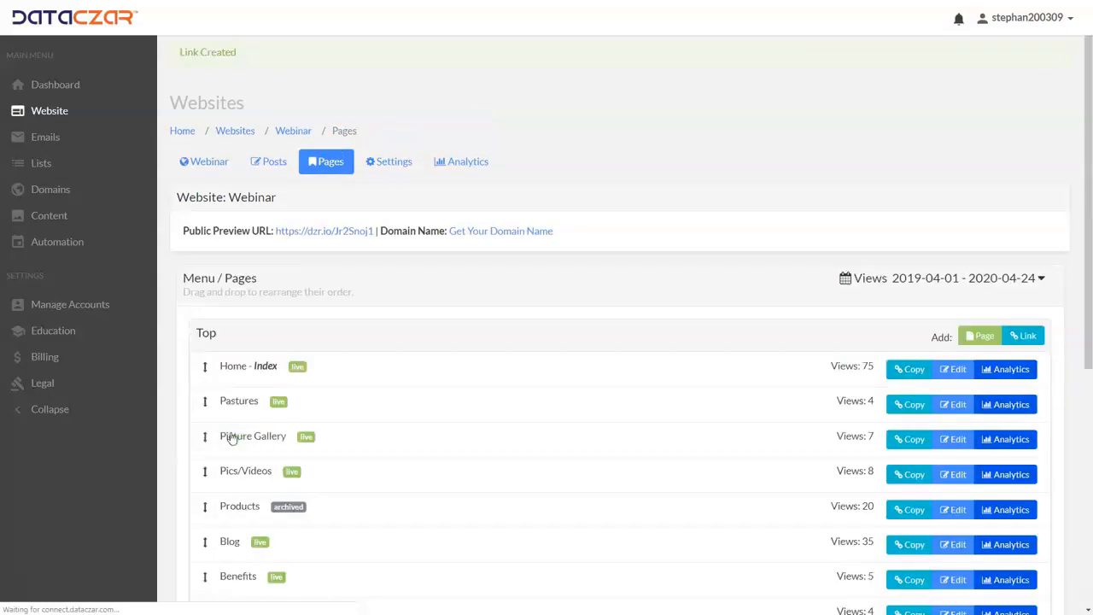
scroll(708, 378, "down", 5)
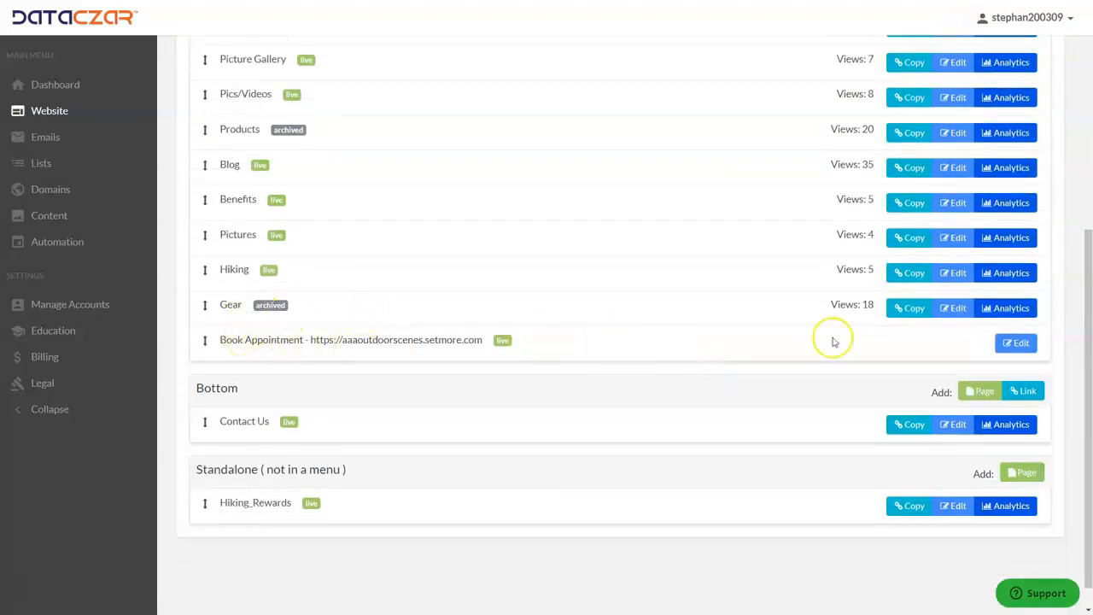
scroll(550, 300, "up", 5)
scroll(551, 304, "up", 1)
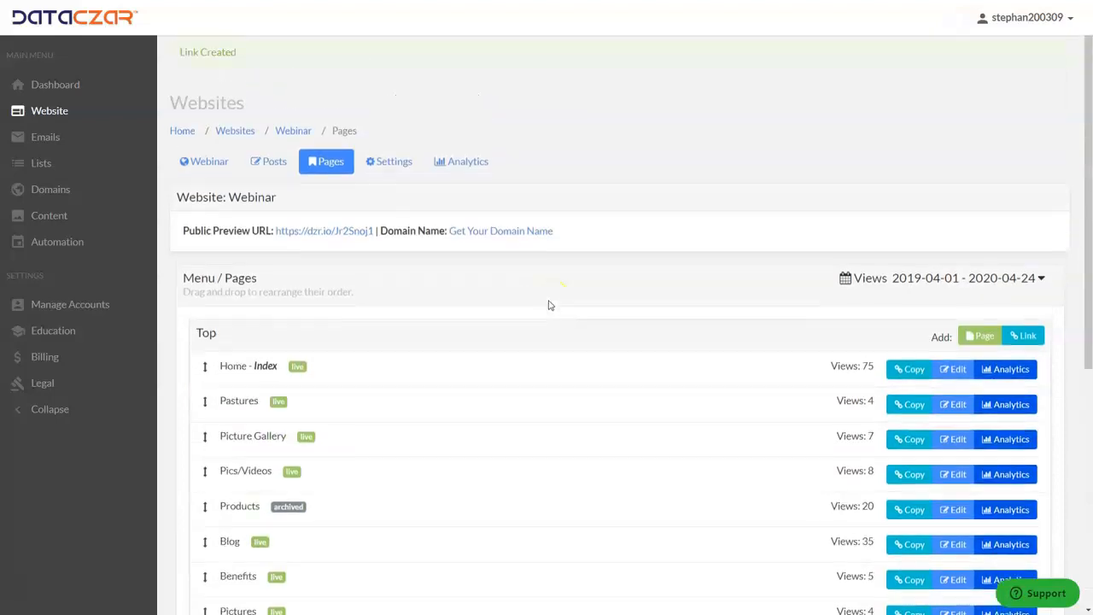
Reload the public AAA Outdoor Scenes website and test both the Book Appointment button and the Book Appointment menu link
left_click(530, 303)
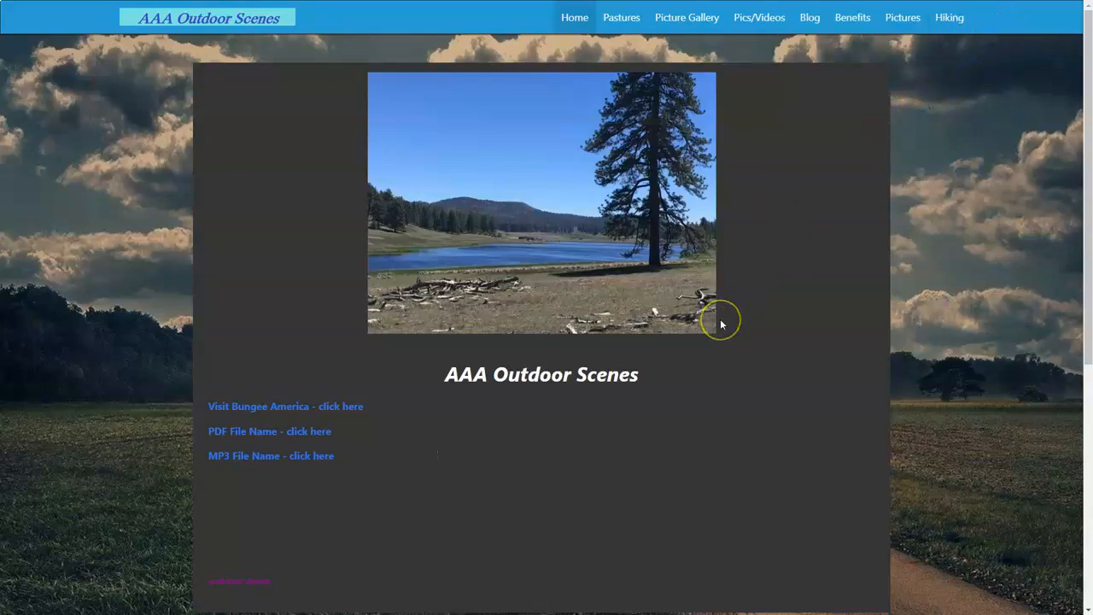
key("F5")
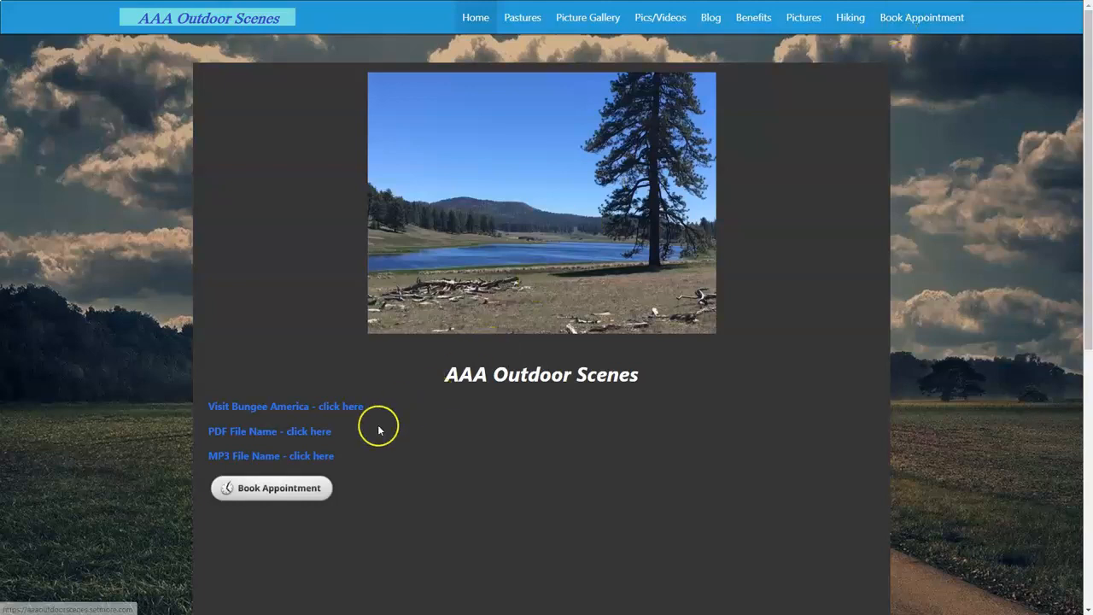
left_click(286, 496)
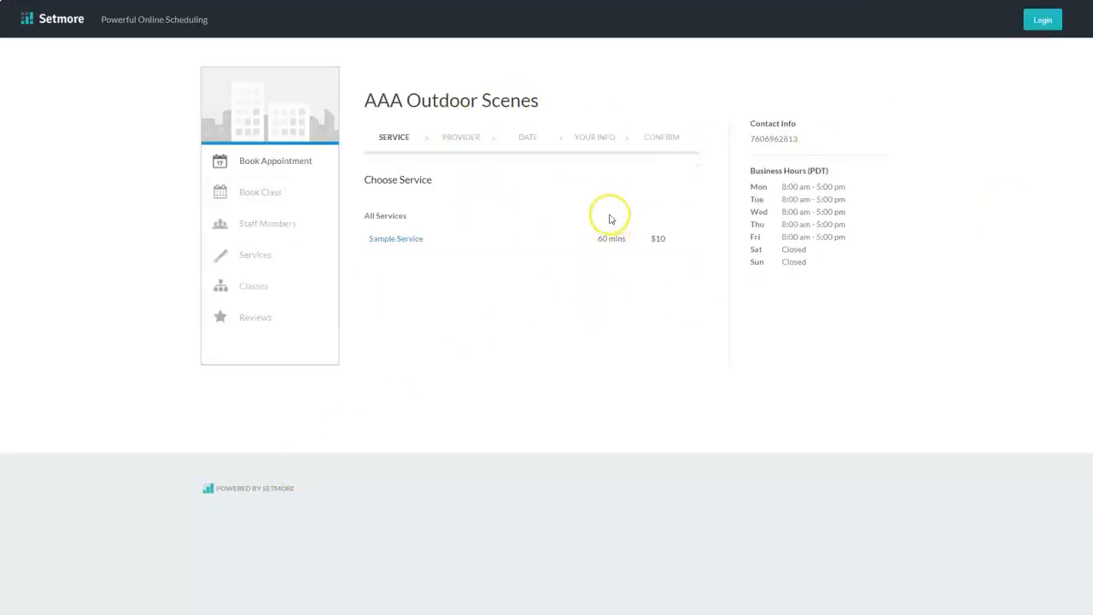
left_click_drag(384, 100, 581, 112)
left_click(594, 100)
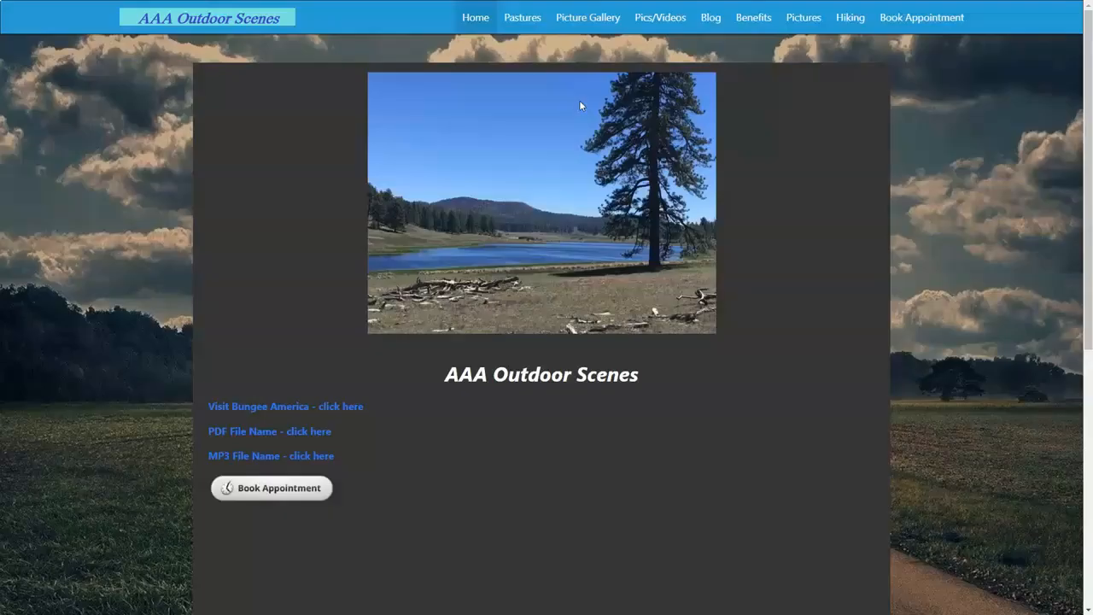
left_click(923, 19)
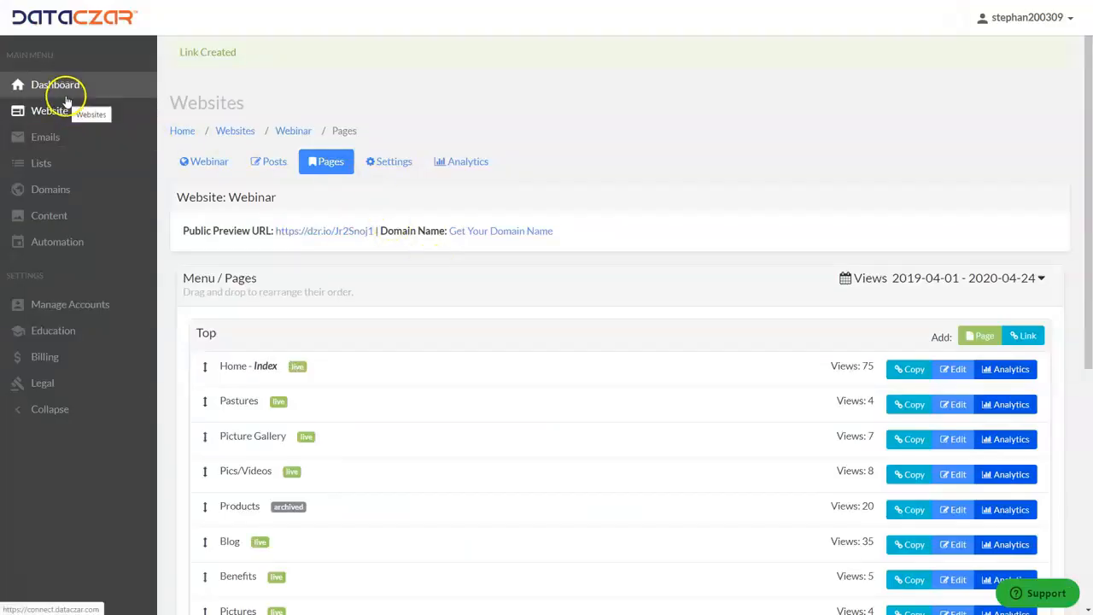
Switch back to DataCzar Connect and open the Dashboard
left_click(68, 89)
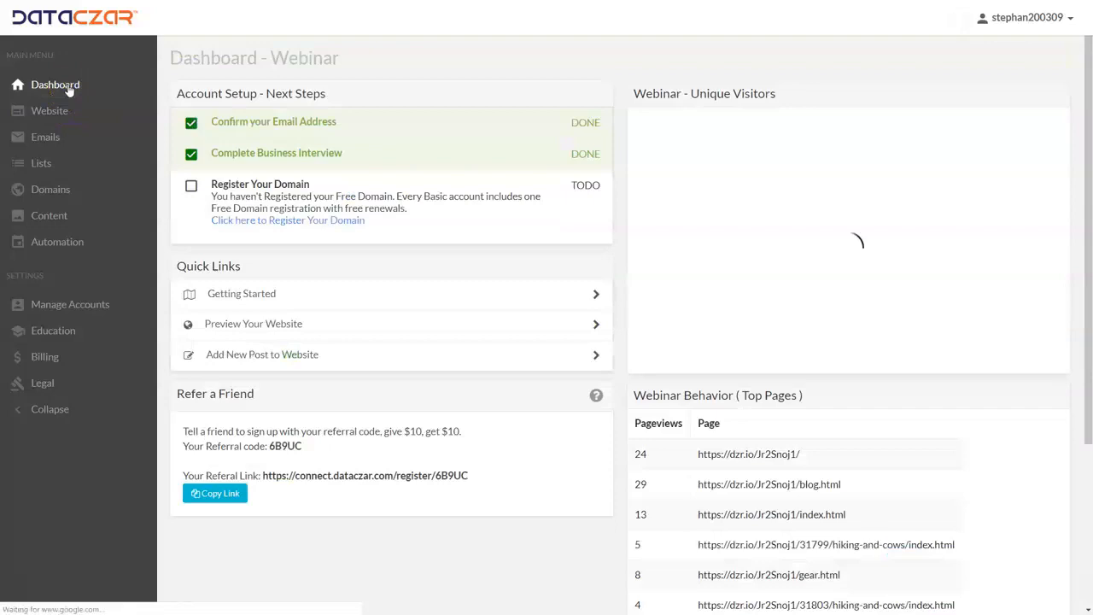